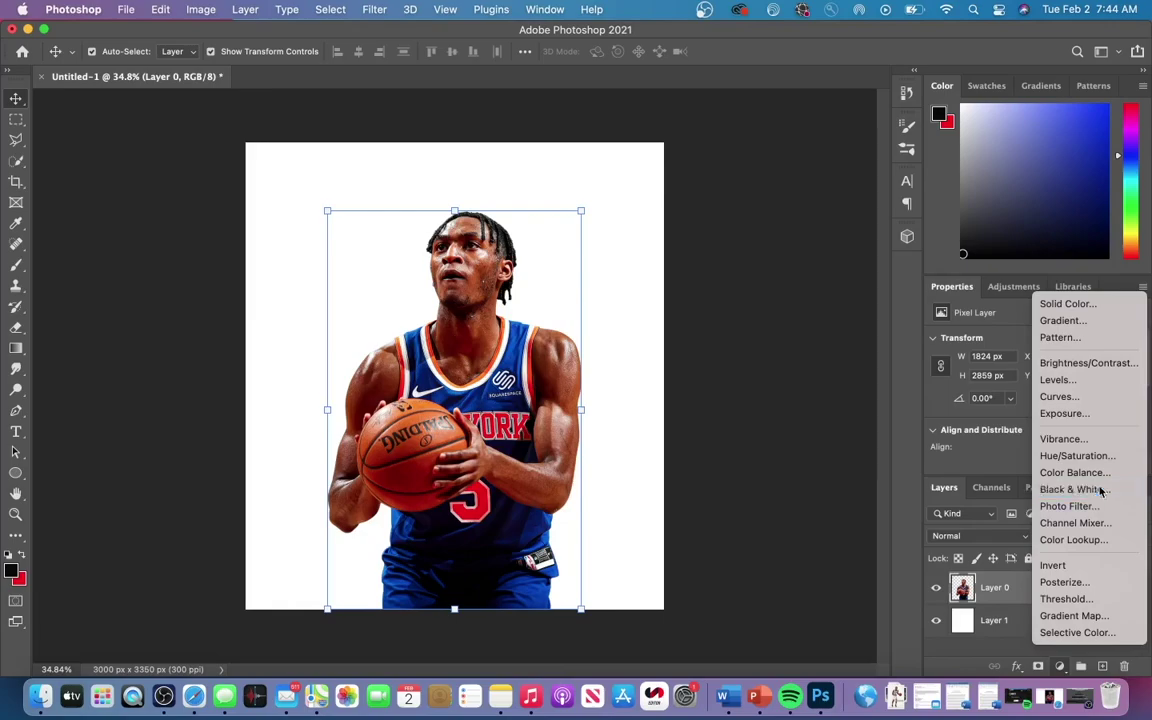
# - Add a Black & White adjustment layer above the player, set its blend mode to Soft Light, and invert its mask to black
pyautogui.click(1014, 540)
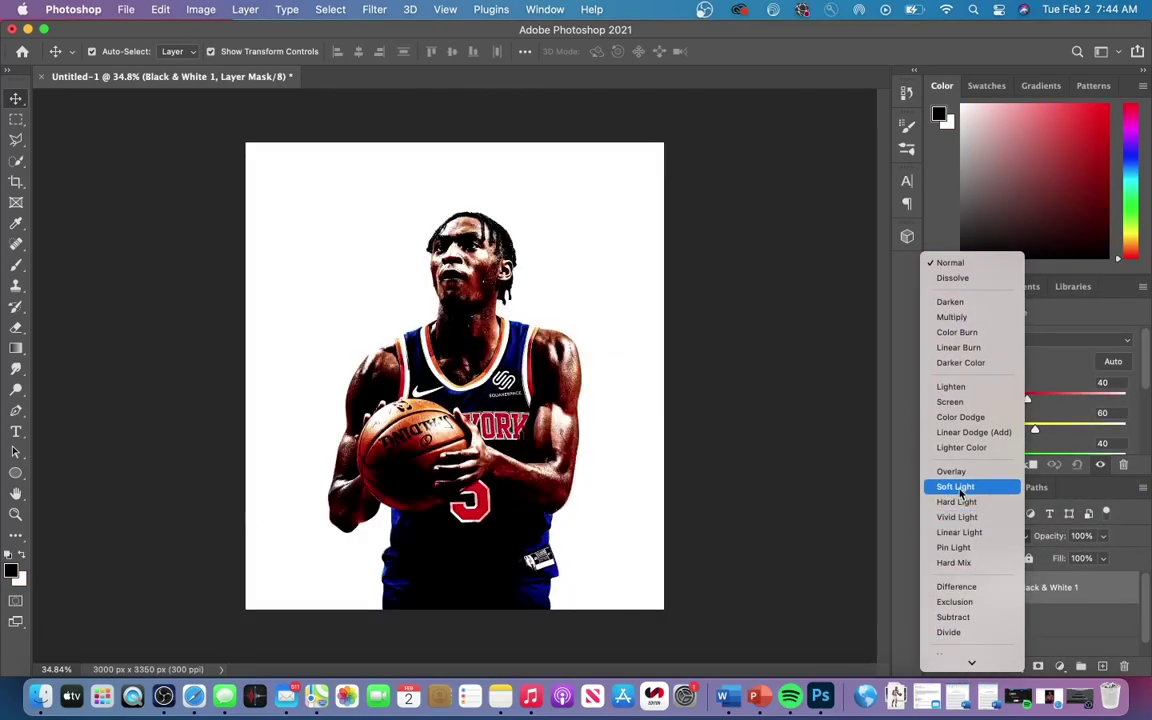
pyautogui.click(961, 489)
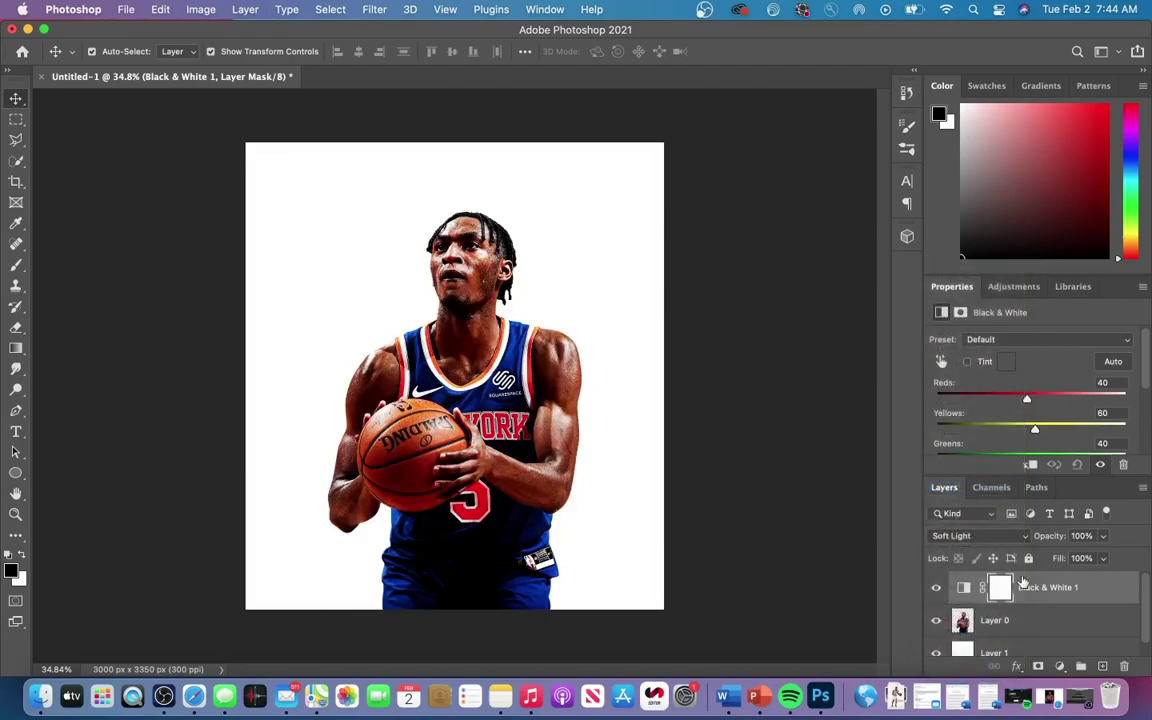
pyautogui.press('super+i')
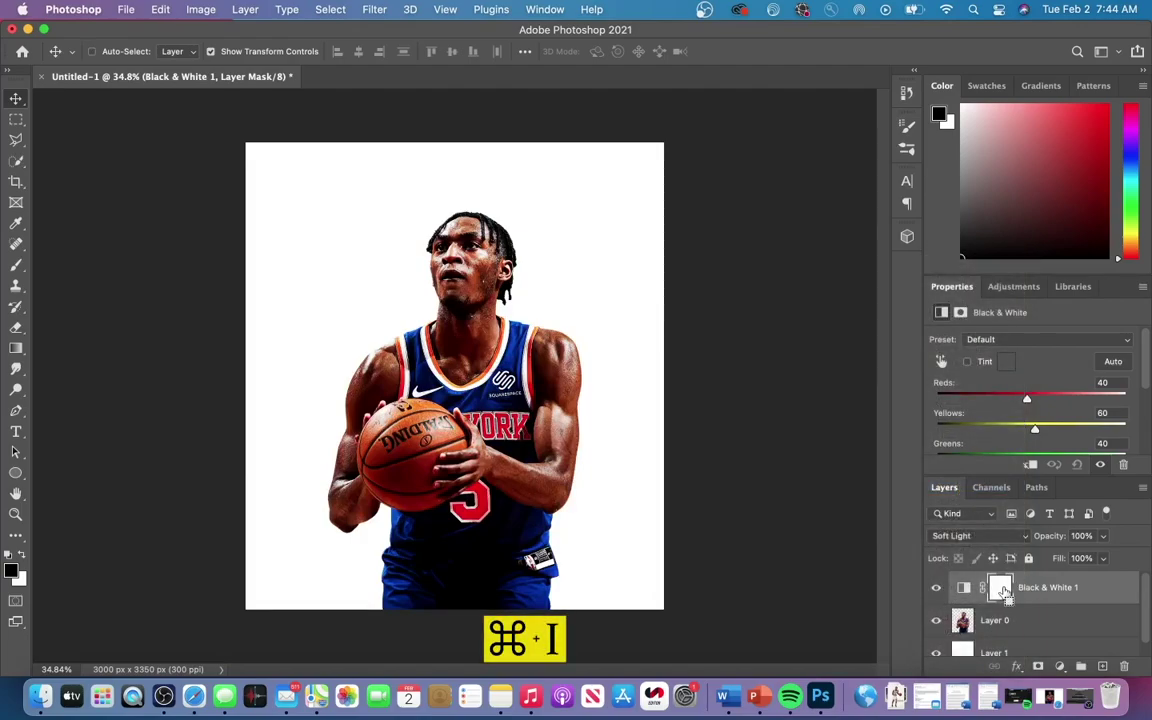
pyautogui.press('super+i')
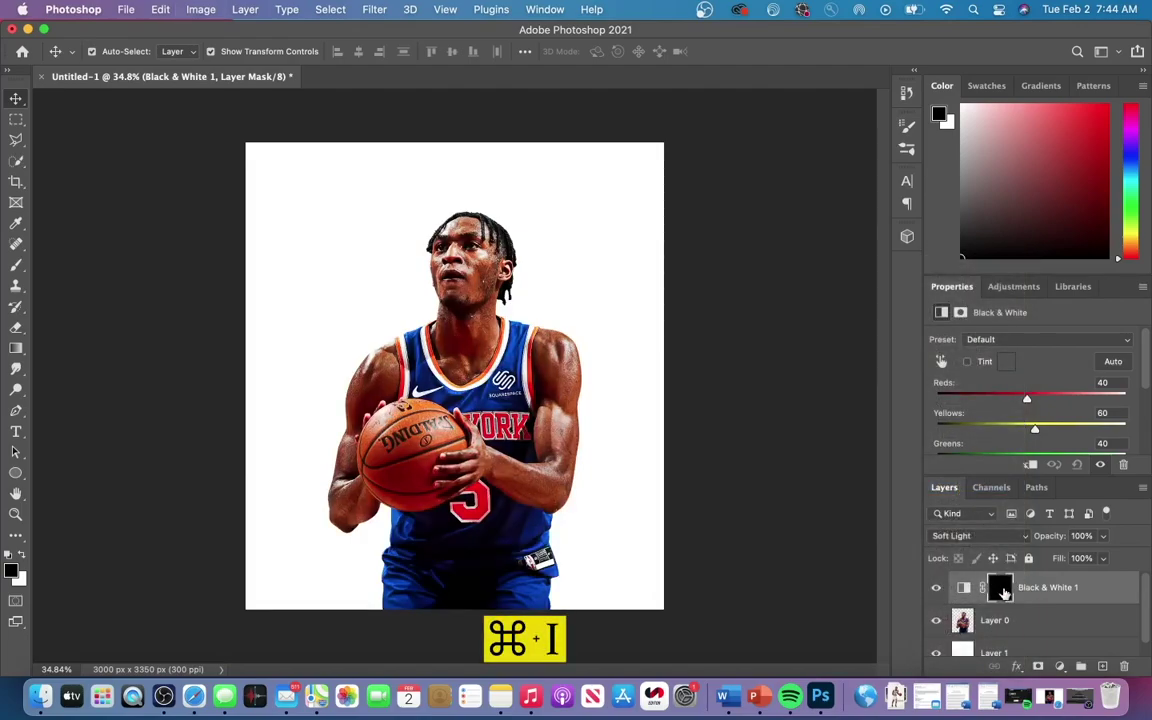
# - Paint white on the Black & White mask over the player's face, neck and body with a soft 191 px brush
pyautogui.click(17, 263)
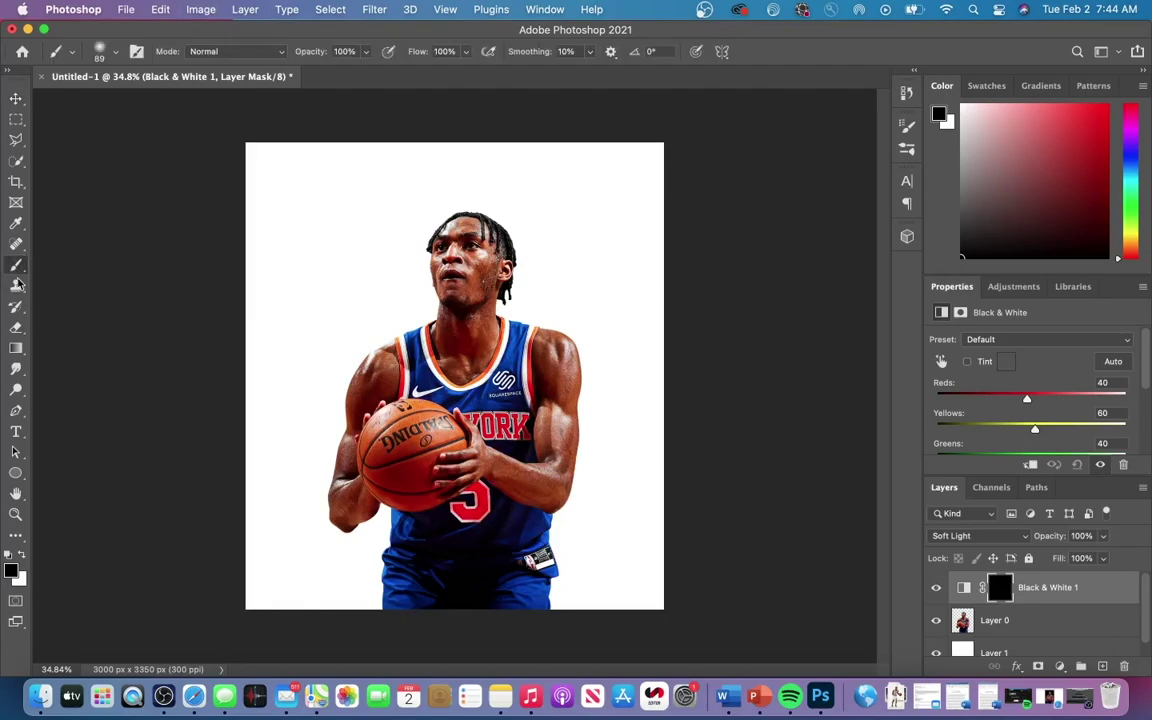
pyautogui.click(21, 557)
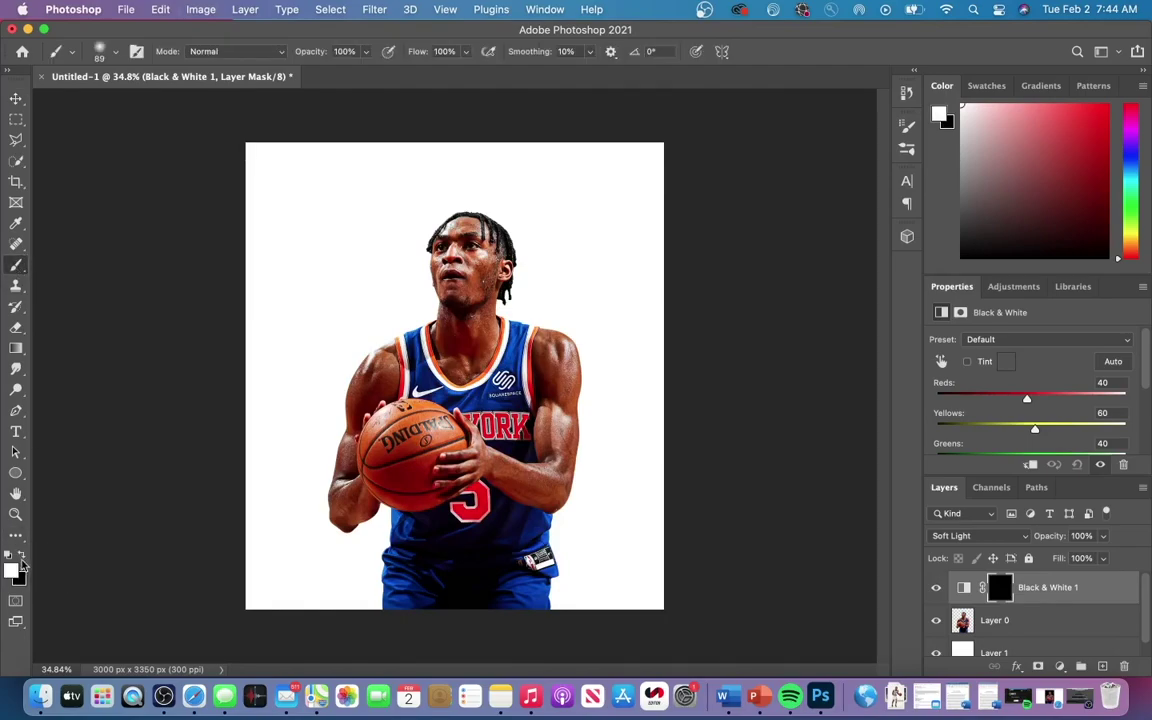
pyautogui.click(114, 51)
pyautogui.click(163, 102)
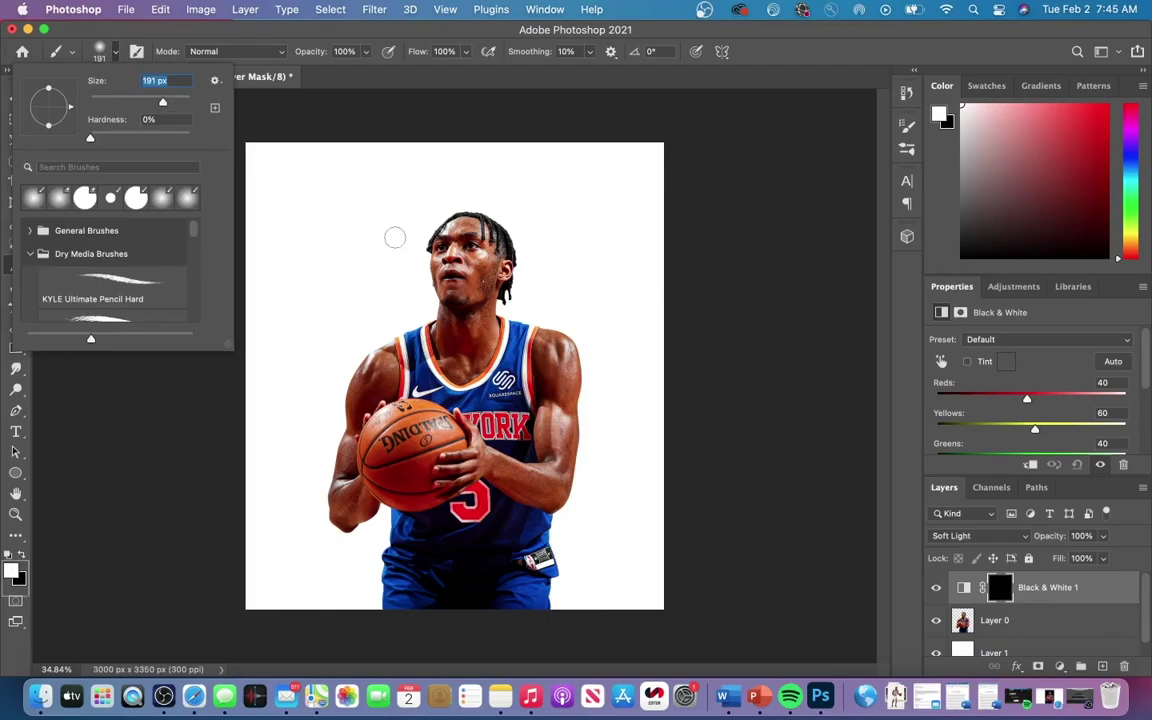
pyautogui.click(446, 305)
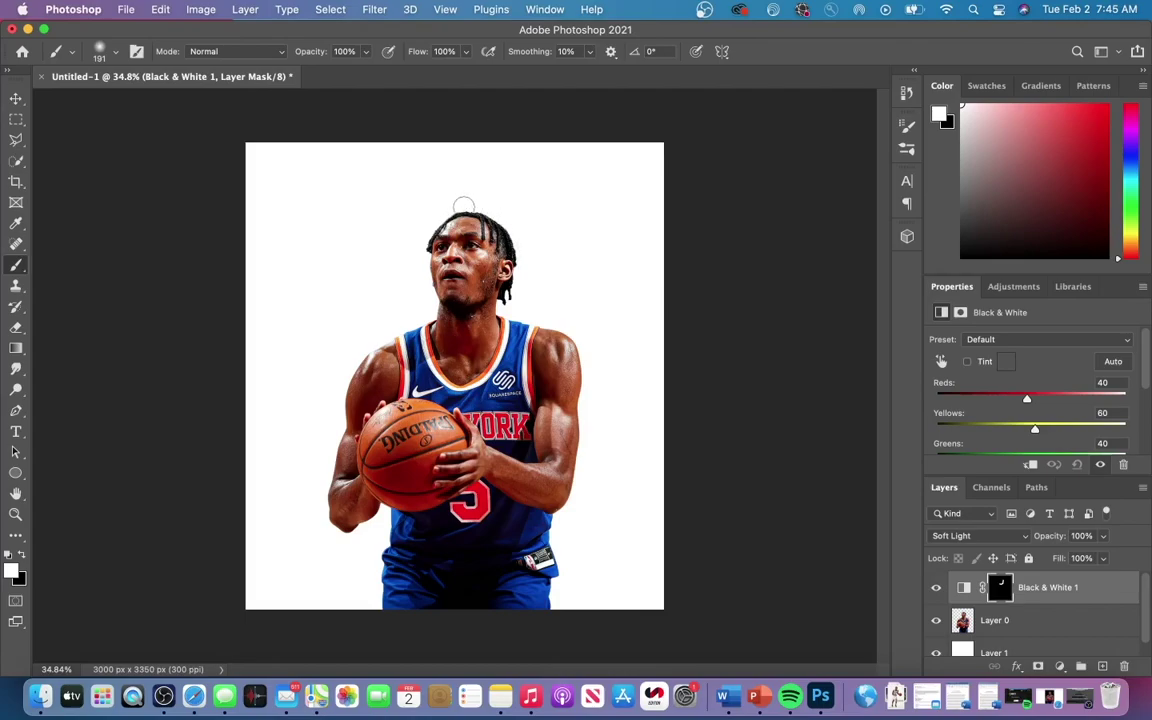
pyautogui.moveTo(522, 274)
pyautogui.mouseDown()
pyautogui.moveTo(490, 347)
pyautogui.moveTo(420, 445)
pyautogui.moveTo(350, 420)
pyautogui.moveTo(337, 439)
pyautogui.moveTo(360, 451)
pyautogui.moveTo(460, 586)
pyautogui.moveTo(461, 471)
pyautogui.mouseUp()
pyautogui.scroll(5, 458, 347)
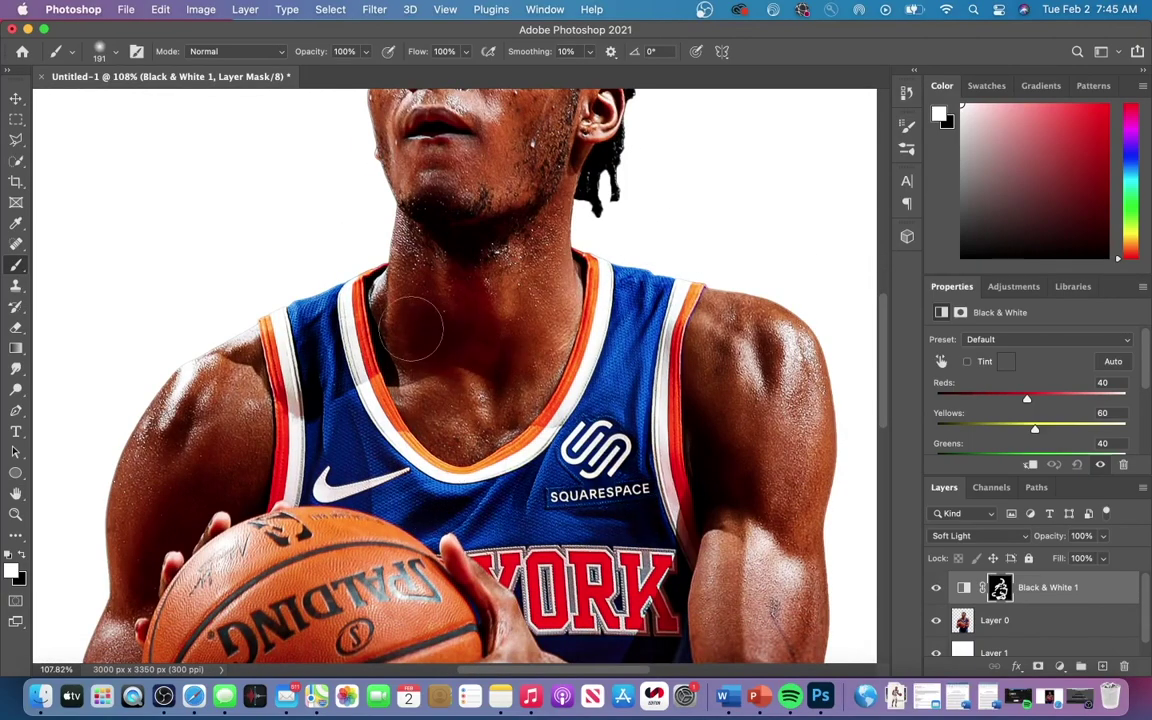
pyautogui.scroll(-3, 442, 327)
pyautogui.scroll(5, 440, 240)
pyautogui.scroll(-5, 440, 300)
# - Add a Levels adjustment layer above the Black & White layer in Screen mode and invert its mask to black
pyautogui.click(1102, 666)
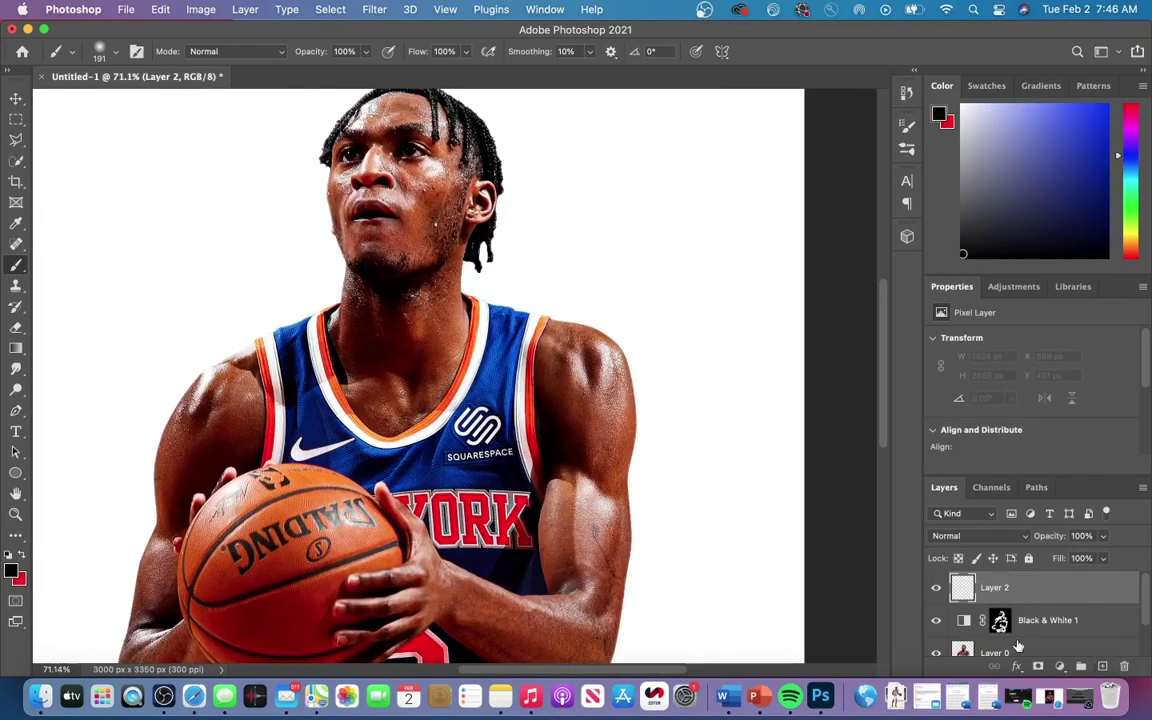
pyautogui.click(1124, 666)
pyautogui.click(1059, 666)
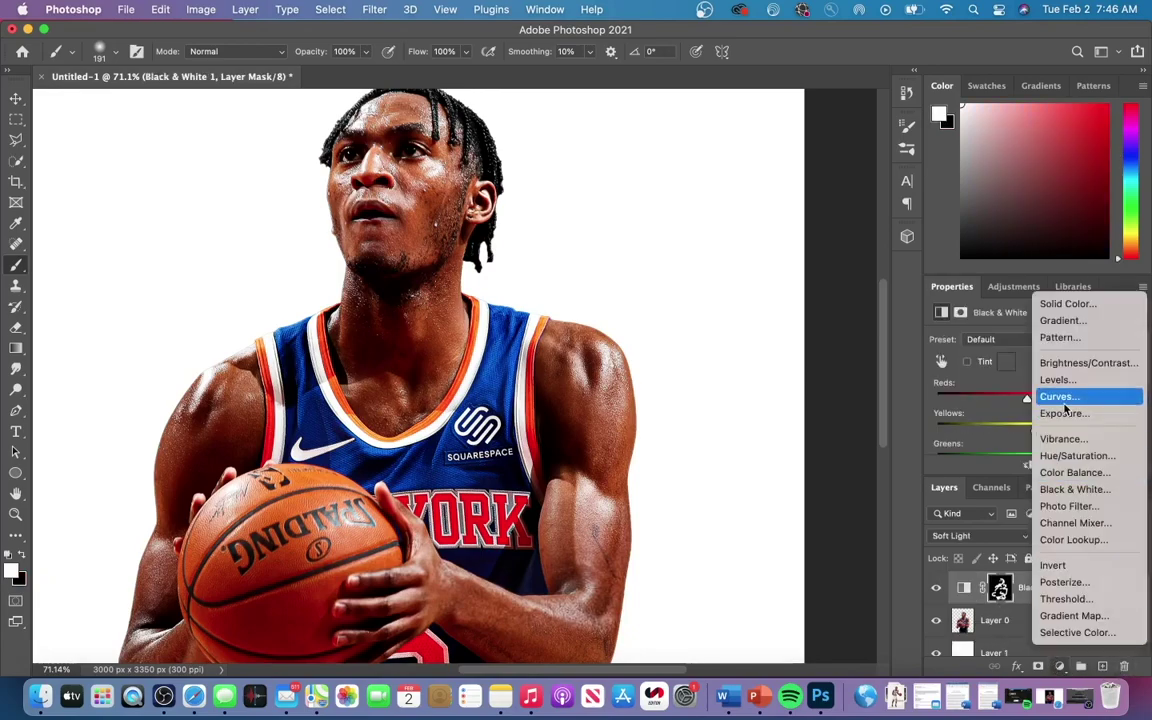
pyautogui.press('Escape')
pyautogui.click(962, 535)
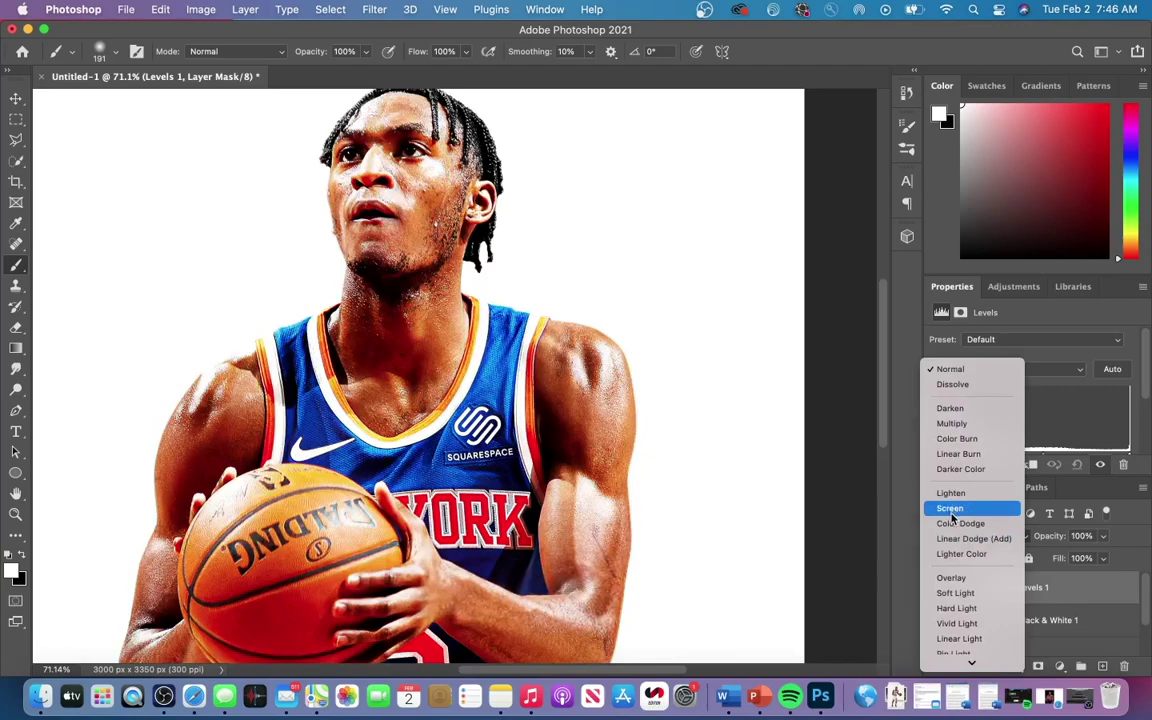
pyautogui.click(951, 514)
pyautogui.press('super+i')
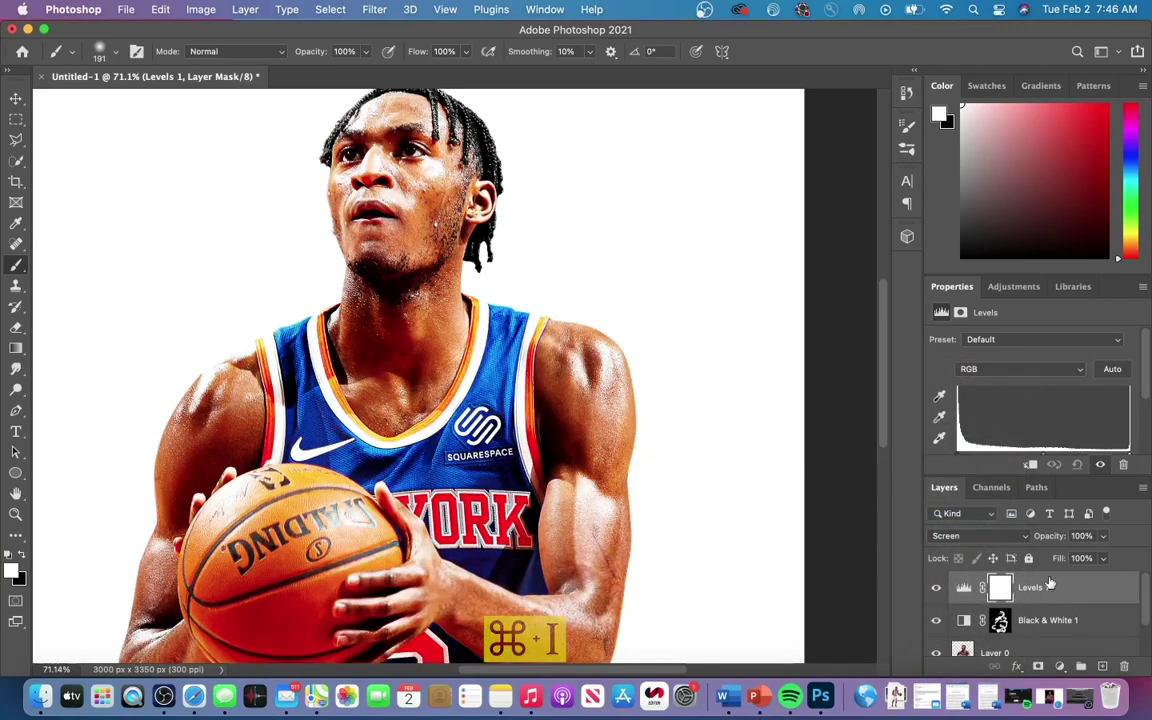
pyautogui.press('super+i')
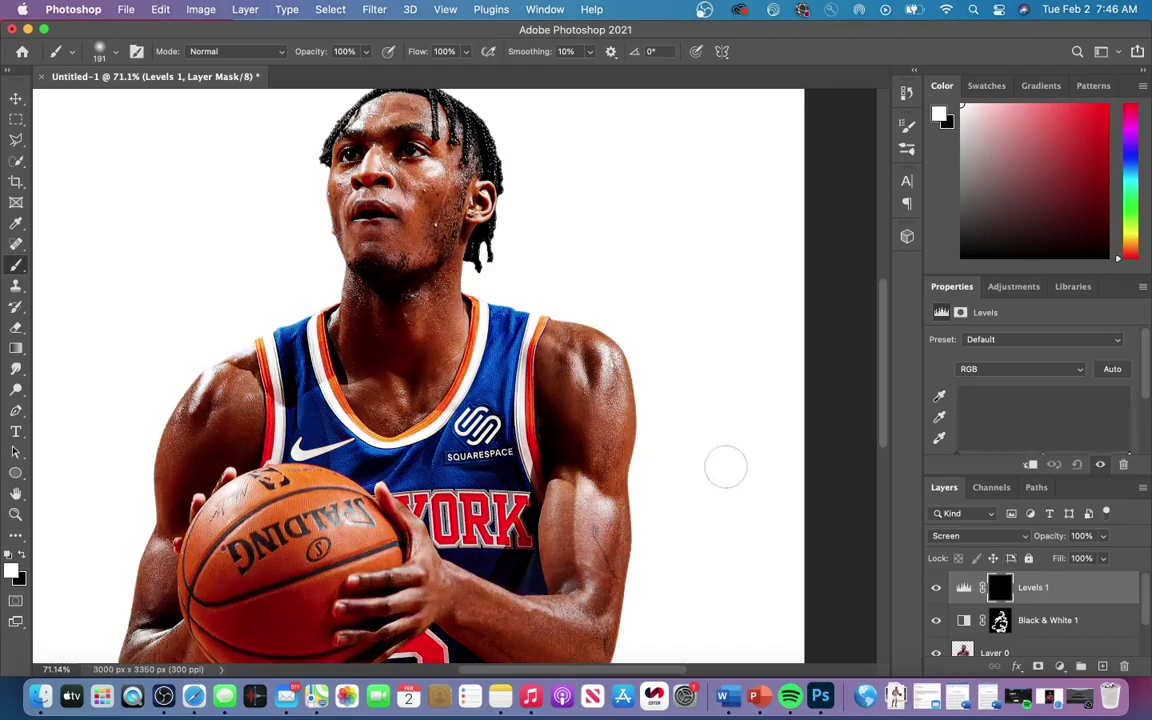
# - Lower the brush opacity to 34% and paint highlights on the player's shoulder in the Levels mask
pyautogui.scroll(5, 533, 341)
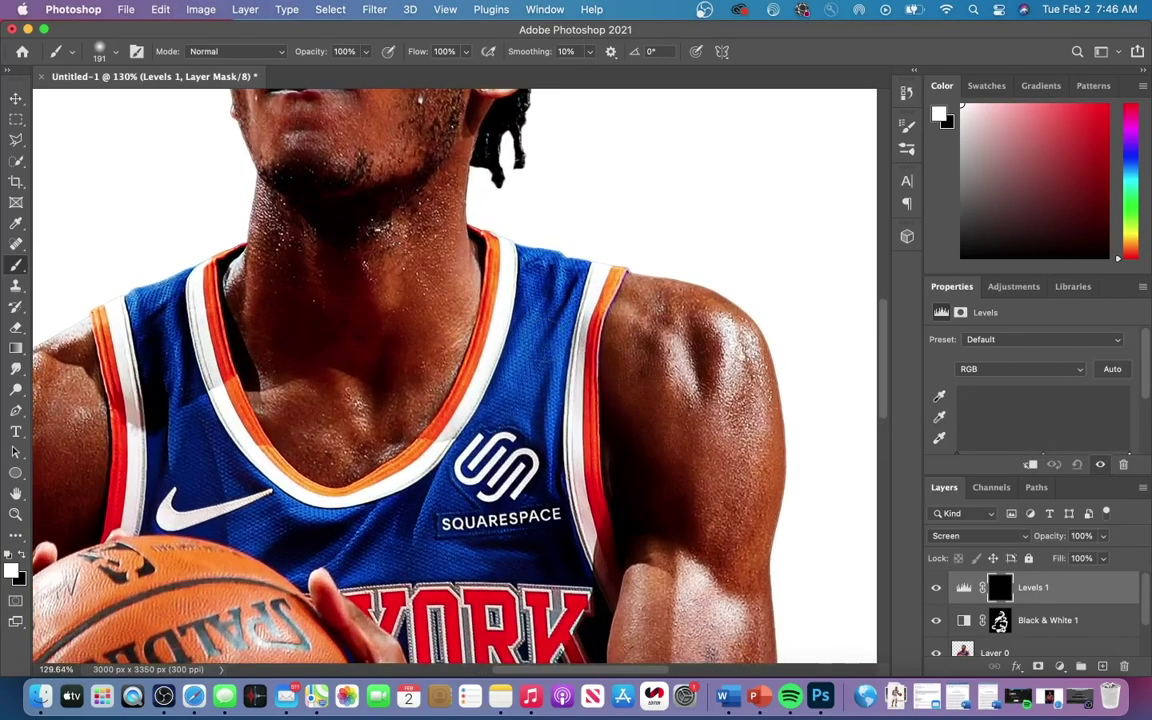
pyautogui.hscroll(2, 533, 341)
pyautogui.click(366, 51)
pyautogui.moveTo(366, 74)
pyautogui.mouseDown()
pyautogui.moveTo(285, 72)
pyautogui.moveTo(316, 72)
pyautogui.mouseUp()
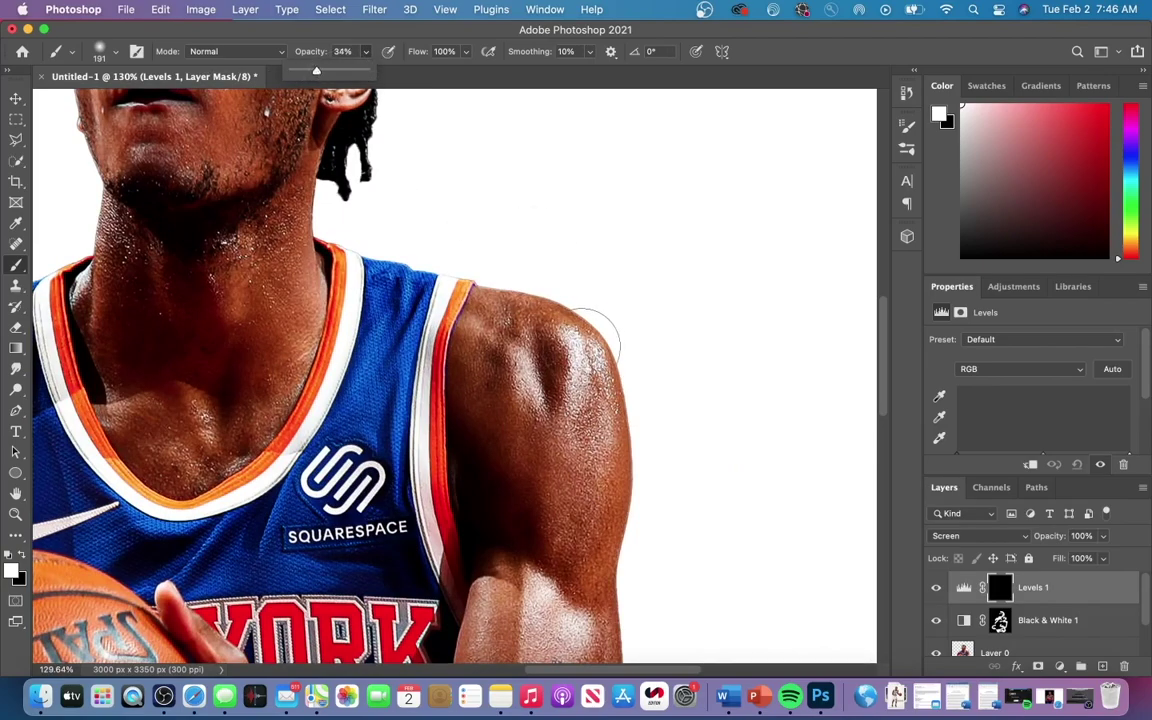
pyautogui.click(583, 345)
pyautogui.click(586, 372)
pyautogui.click(529, 381)
pyautogui.click(516, 352)
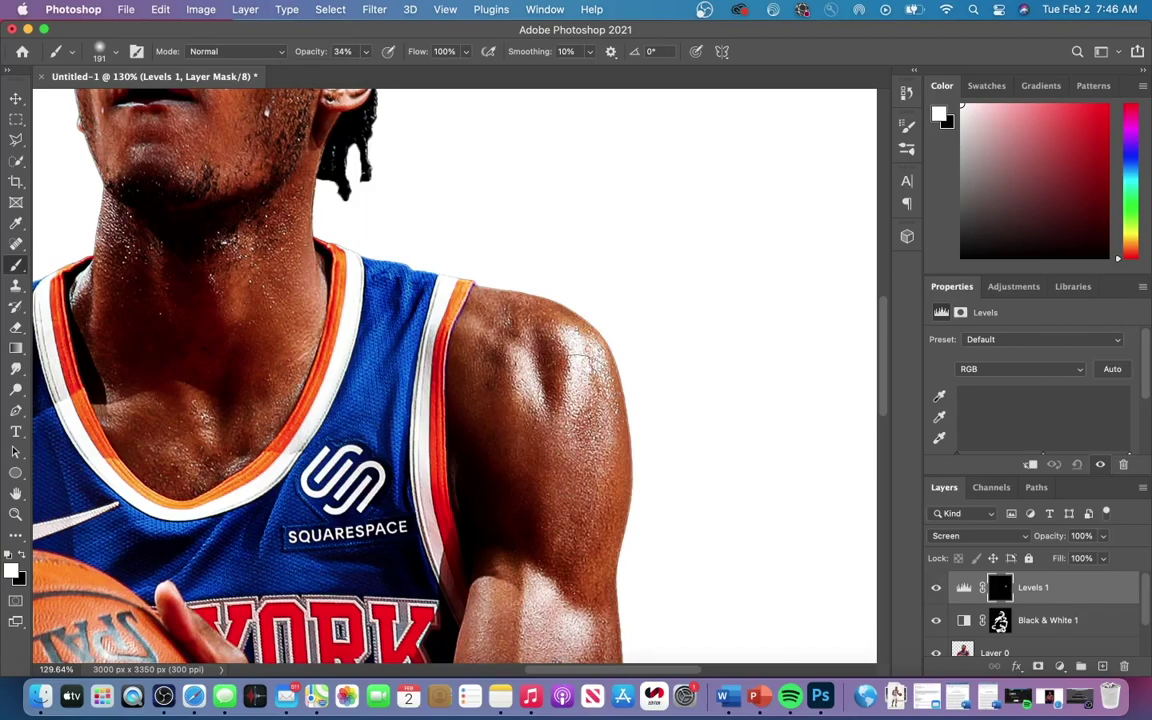
# - Paint more highlights on the player's arms and skin in the Levels mask, reducing the brush opacity to 23%
pyautogui.scroll(-5, 648, 415)
pyautogui.moveTo(494, 312); pyautogui.dragTo(543, 431)
pyautogui.scroll(-2, 553, 418)
pyautogui.scroll(10, 553, 418)
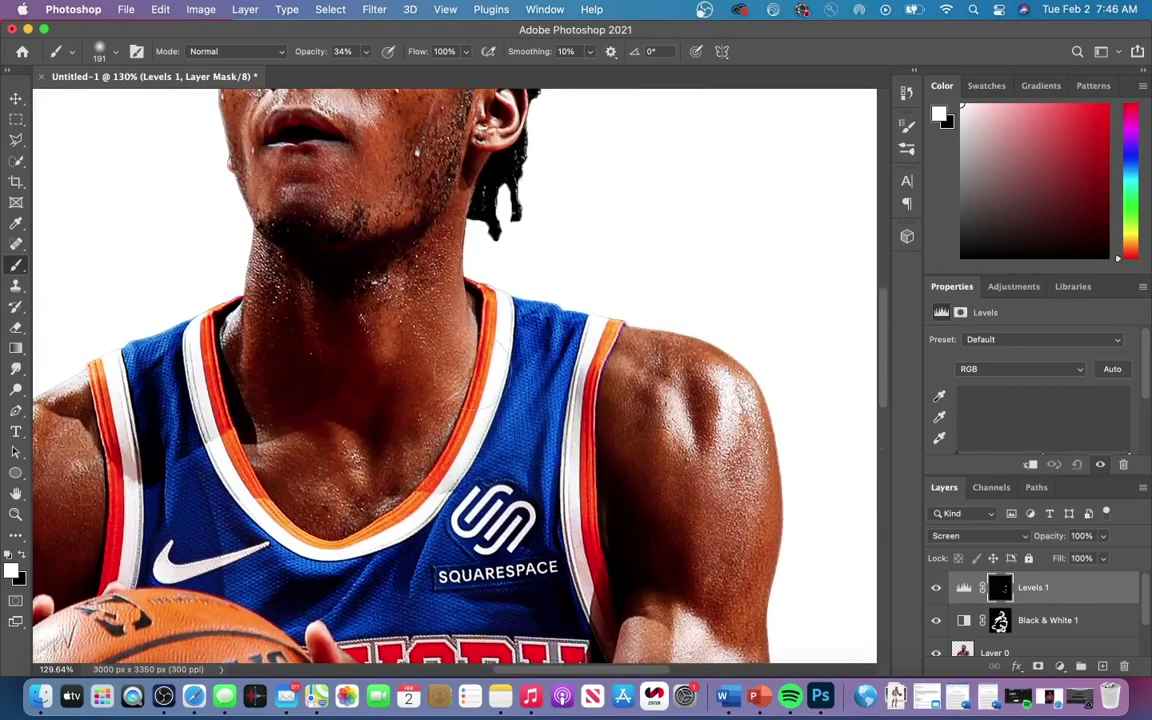
pyautogui.scroll(-10, 206, 360)
pyautogui.press('5')
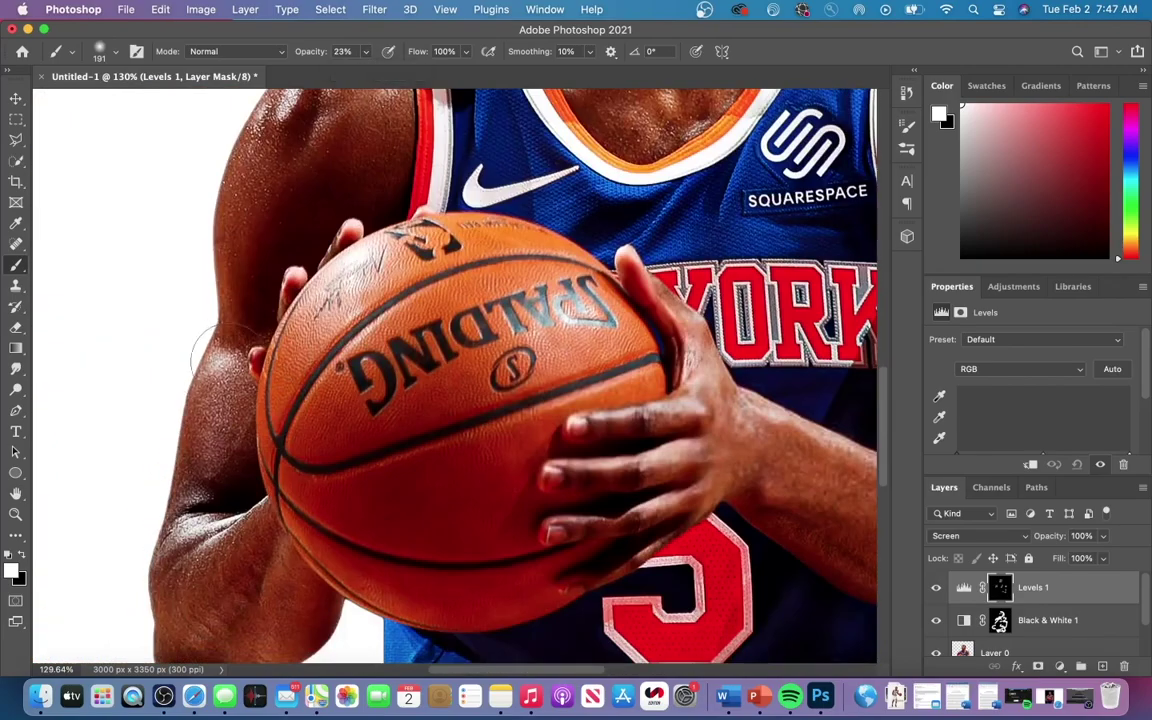
pyautogui.scroll(-5, 245, 410)
pyautogui.scroll(-3, 237, 412)
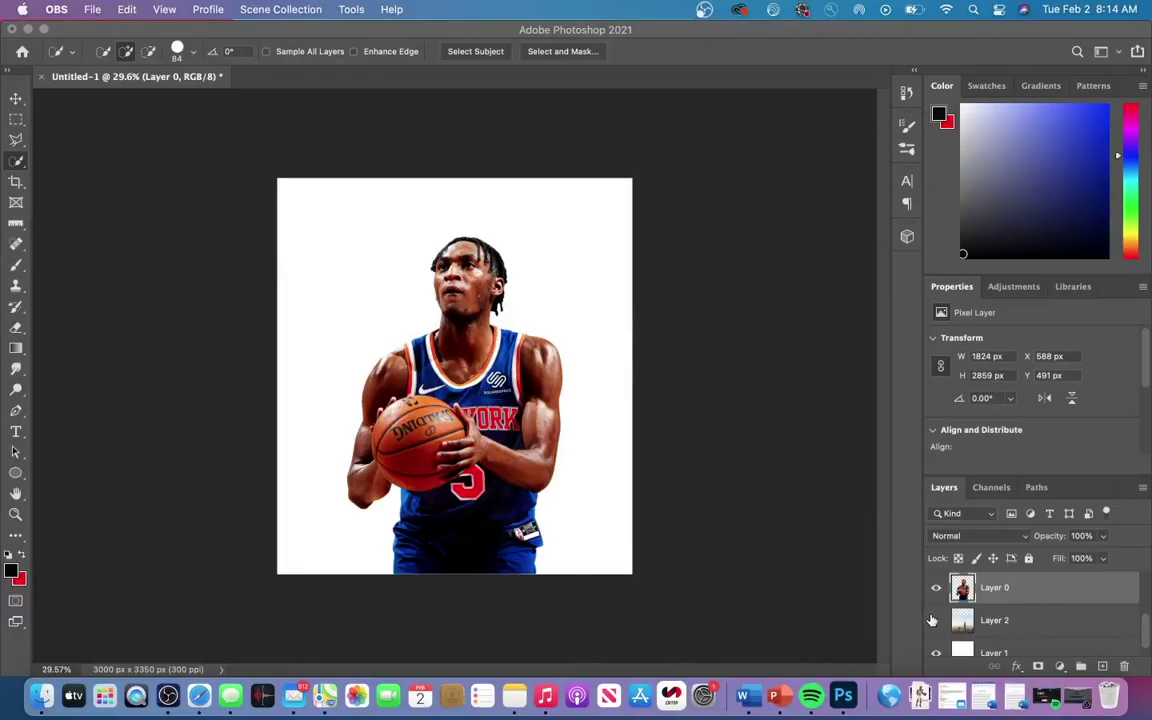
# - Show the city skyline layer, duplicate it, and place the copy above the player layer
pyautogui.click(937, 621)
pyautogui.click(1005, 621)
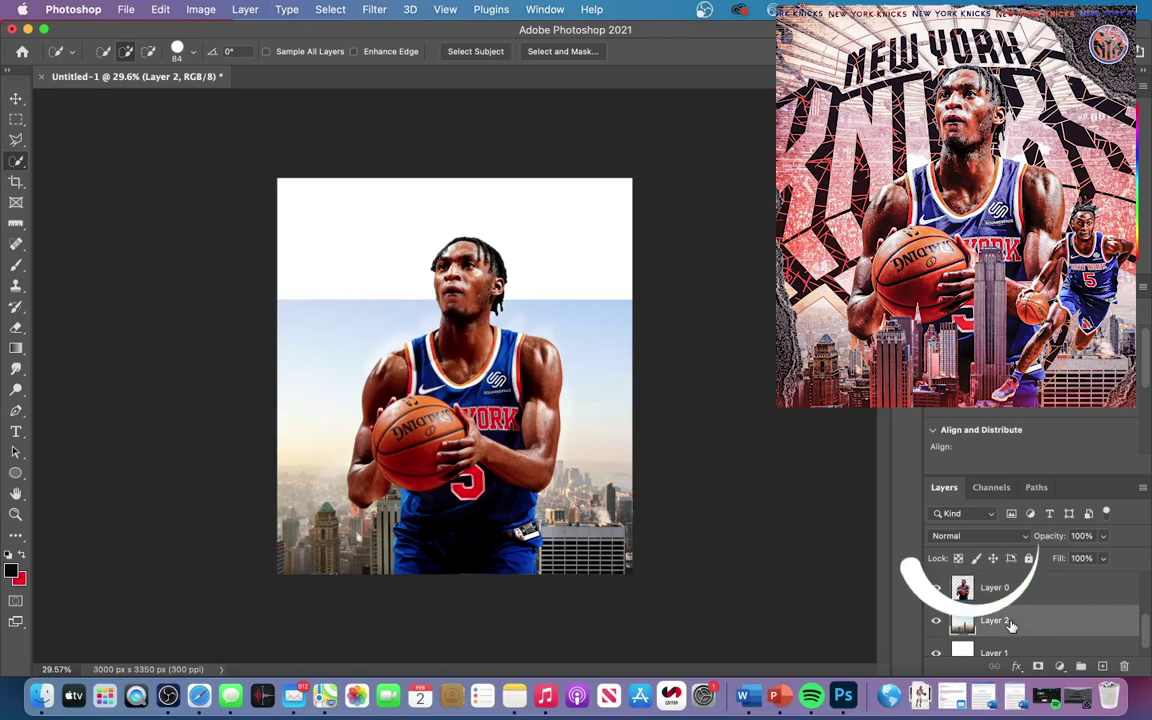
pyautogui.press('super+j')
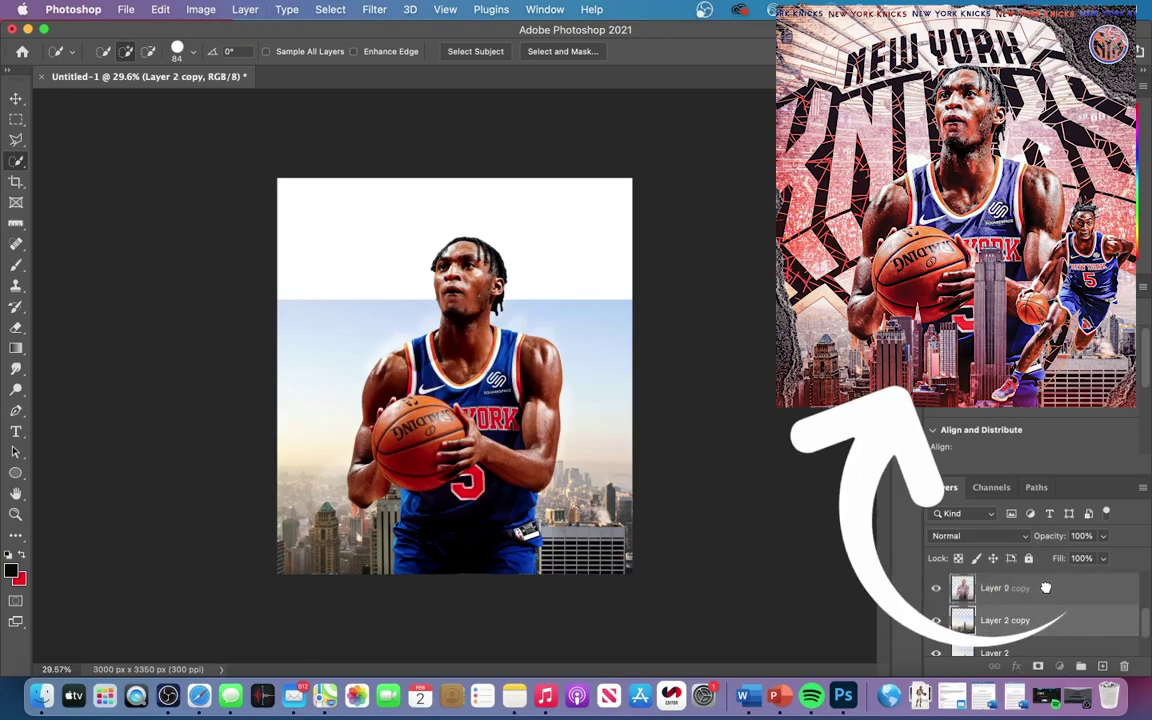
pyautogui.moveTo(1037, 625); pyautogui.dragTo(1048, 587)
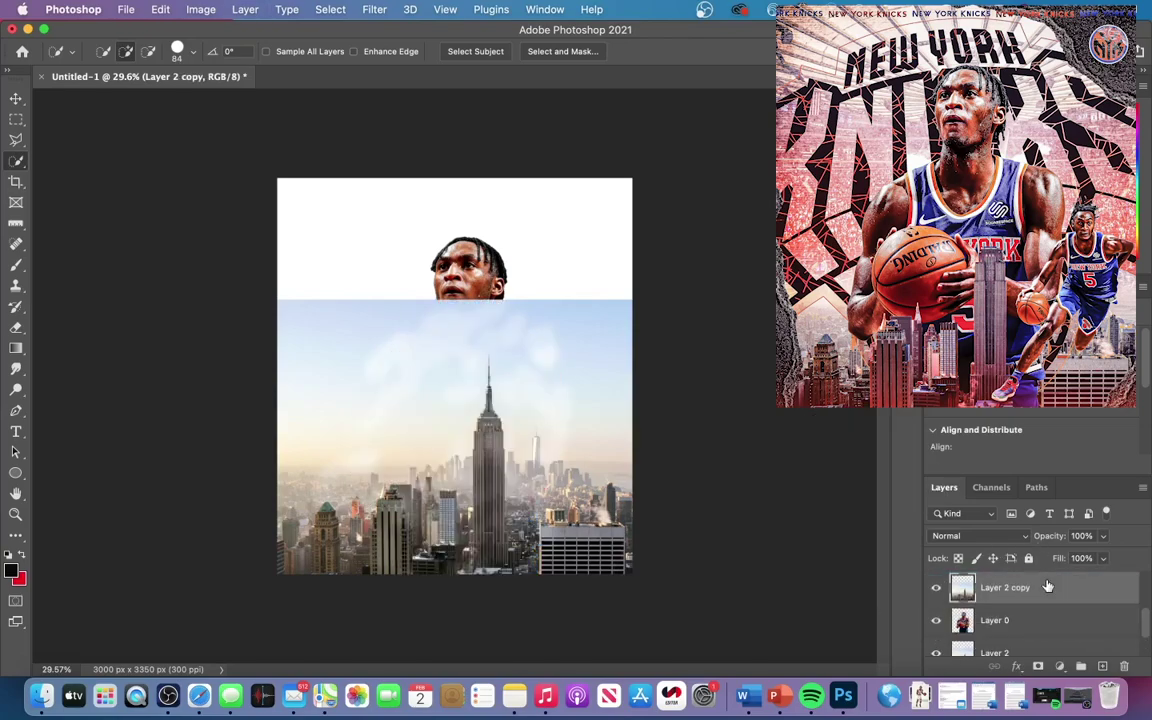
# - Reduce the skyline copy's fill to 43% and select its foreground buildings with the Quick Selection tool
pyautogui.click(1104, 558)
pyautogui.moveTo(1107, 578); pyautogui.dragTo(1062, 579)
pyautogui.scroll(5, 434, 444)
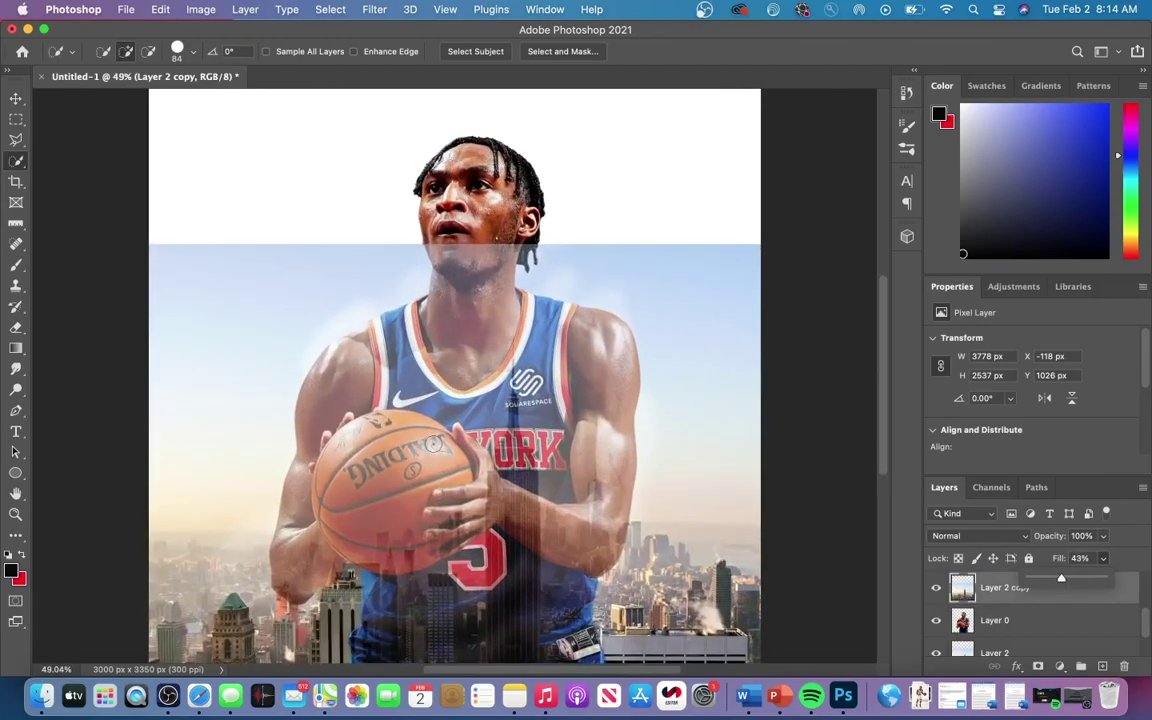
pyautogui.scroll(1, 434, 444)
pyautogui.scroll(-7, 434, 444)
pyautogui.scroll(3, 434, 443)
pyautogui.click(420, 393)
pyautogui.moveTo(418, 389)
pyautogui.mouseDown()
pyautogui.moveTo(417, 450)
pyautogui.moveTo(298, 458)
pyautogui.moveTo(515, 342)
pyautogui.mouseUp()
# - Add the thin building spires to the selection using smaller Quick Selection brushes of 15 and 8 px
pyautogui.scroll(8, 518, 346)
pyautogui.hscroll(-3, 420, 380)
pyautogui.click(186, 51)
pyautogui.moveTo(121, 96); pyautogui.dragTo(103, 96)
pyautogui.click(250, 218)
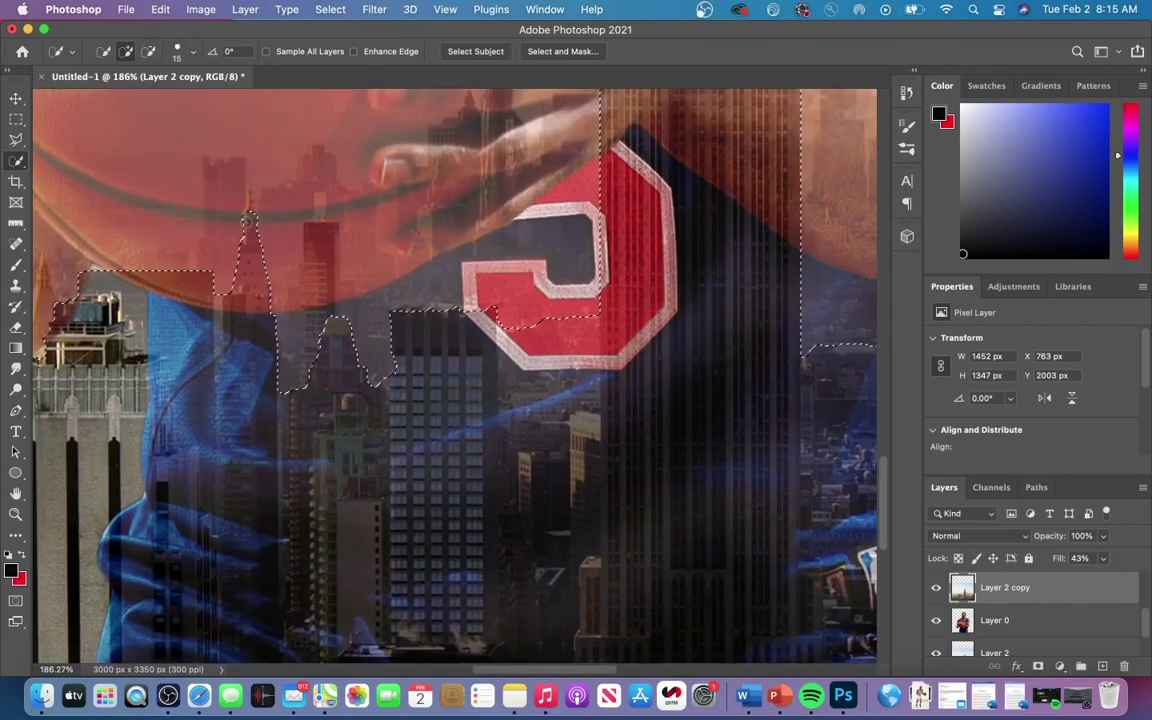
pyautogui.scroll(3, 250, 218)
pyautogui.hscroll(-3, 250, 218)
pyautogui.scroll(-2, 250, 218)
pyautogui.press('[')
pyautogui.press('[')
pyautogui.press('[')
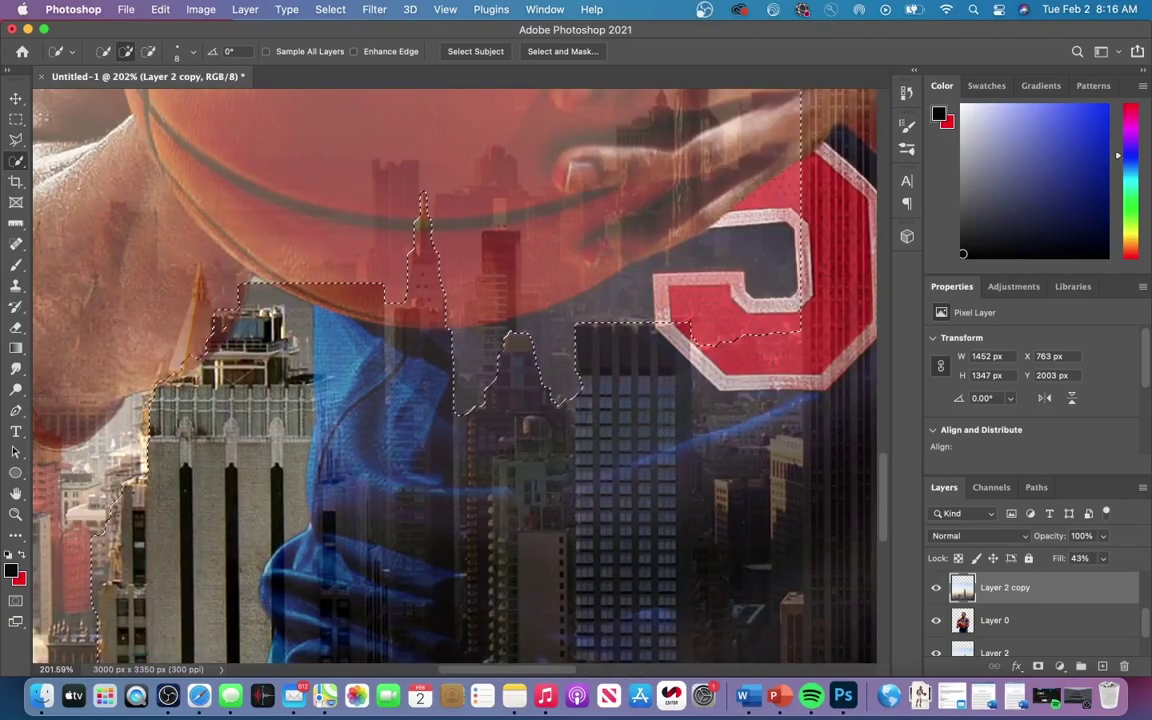
pyautogui.moveTo(185, 340); pyautogui.dragTo(200, 290)
# - Mask the skyline copy to the selected buildings and restore its fill to 100%
pyautogui.hscroll(-3, 200, 300)
pyautogui.scroll(-5, 451, 374)
pyautogui.click(1038, 666)
pyautogui.click(1103, 558)
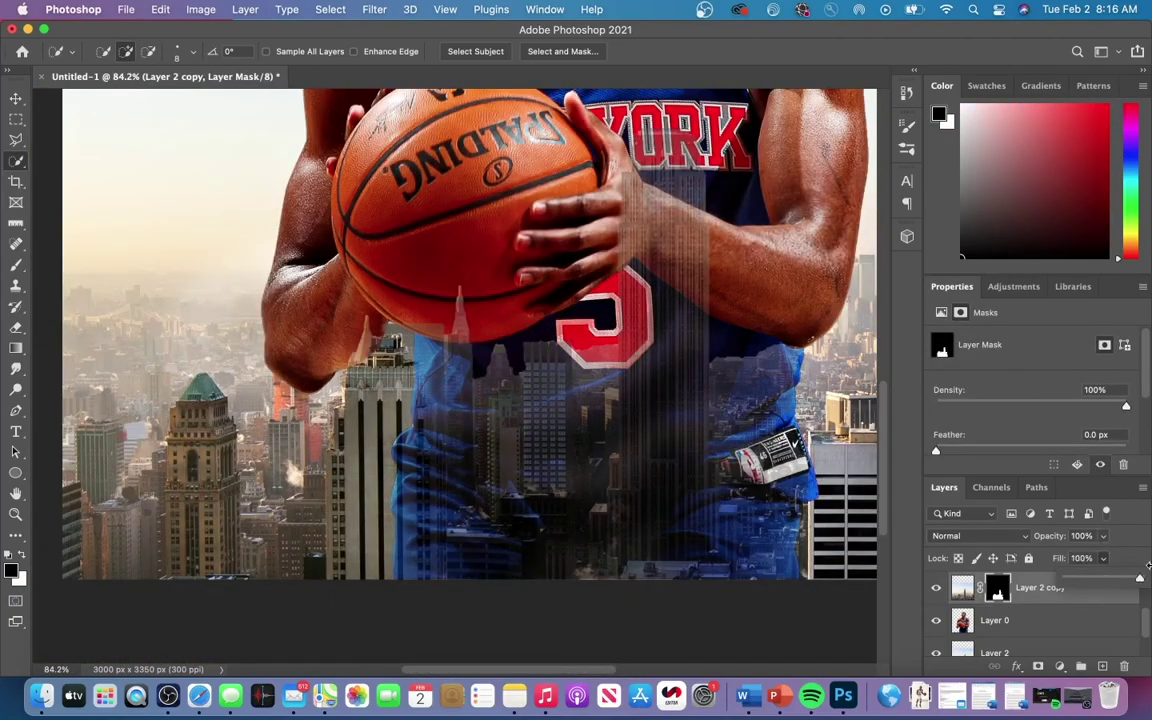
# - Paint black on the skyline copy's mask with the Brush to uncover the player's shorts beside the tallest building
pyautogui.scroll(-4, 455, 372)
pyautogui.scroll(6, 700, 400)
pyautogui.press('b')
pyautogui.moveTo(566, 386); pyautogui.dragTo(533, 537)
pyautogui.scroll(4, 465, 470)
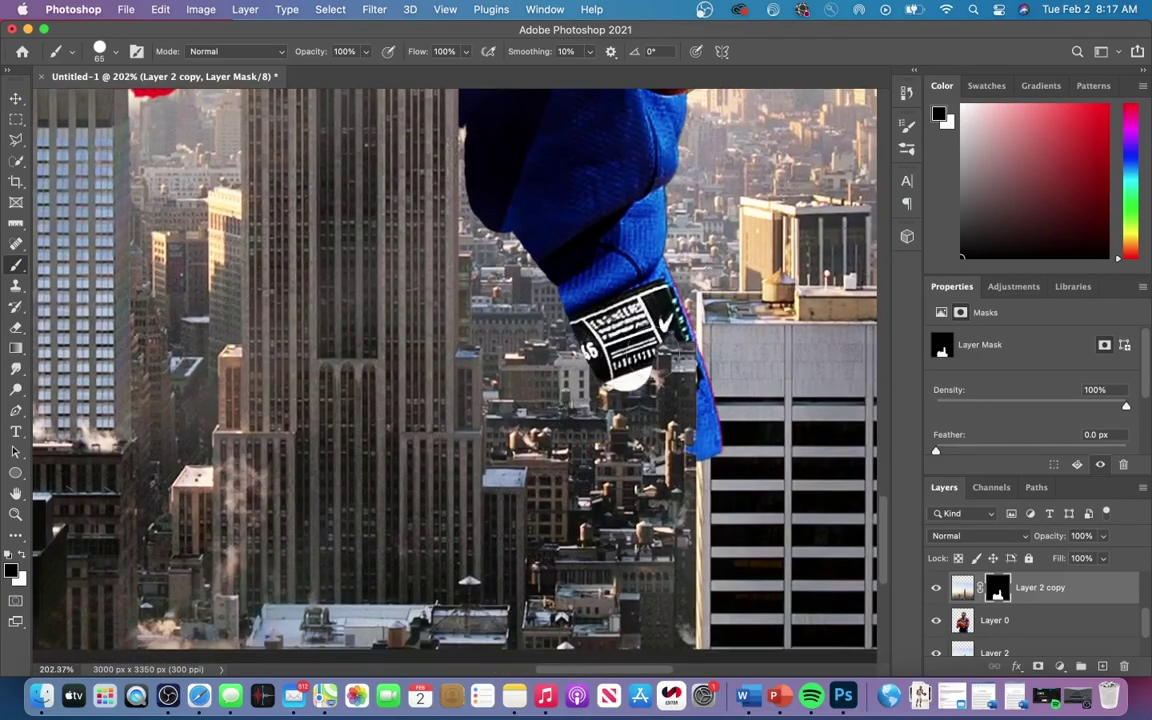
pyautogui.moveTo(655, 360); pyautogui.dragTo(678, 440)
# - Clean up the skyline copy's mask in the gaps between the buildings, using a smaller brush for the tight areas
pyautogui.scroll(3, 660, 400)
pyautogui.hscroll(-3, 660, 400)
pyautogui.moveTo(322, 275); pyautogui.dragTo(360, 355)
pyautogui.scroll(-6, 368, 226)
pyautogui.scroll(5, 462, 214)
pyautogui.click(115, 51)
pyautogui.moveTo(122, 102); pyautogui.dragTo(111, 102)
pyautogui.moveTo(486, 215)
pyautogui.mouseDown()
pyautogui.moveTo(443, 350)
pyautogui.moveTo(463, 445)
pyautogui.moveTo(468, 377)
pyautogui.mouseUp()
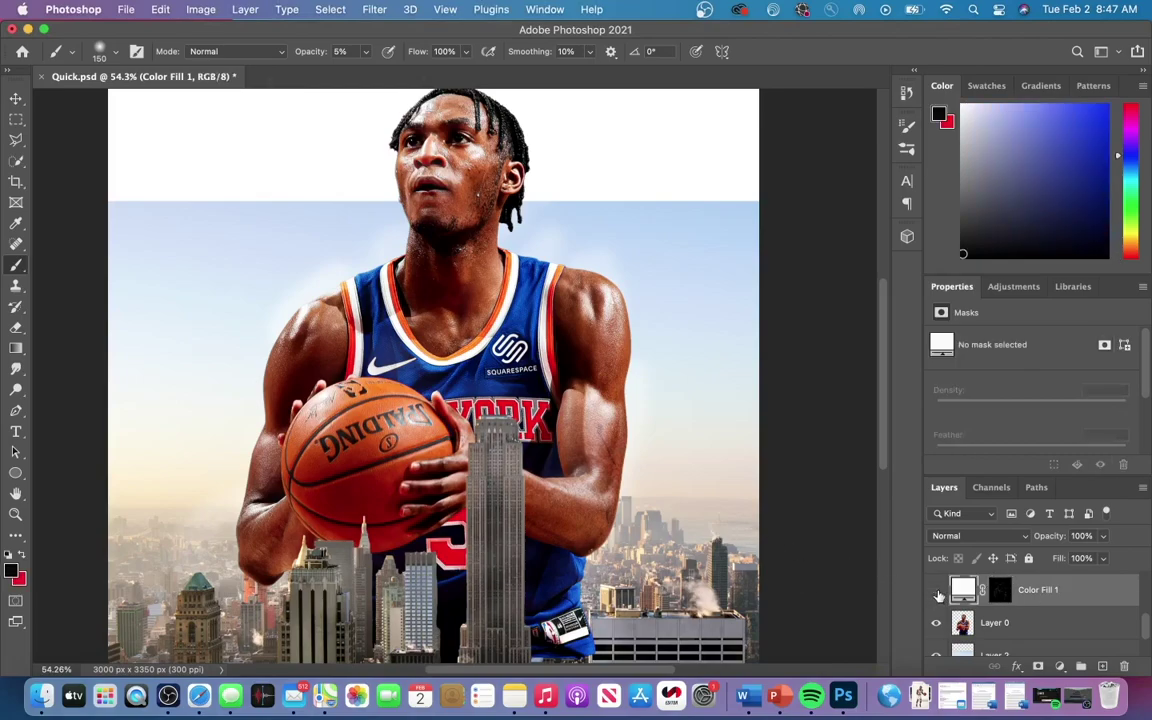
# - Check the Color Fill 1 layer's effect, and add a near-black 080808 Solid Color fill layer with its mask inverted to black
pyautogui.click(937, 592)
pyautogui.click(937, 592)
pyautogui.click(1060, 668)
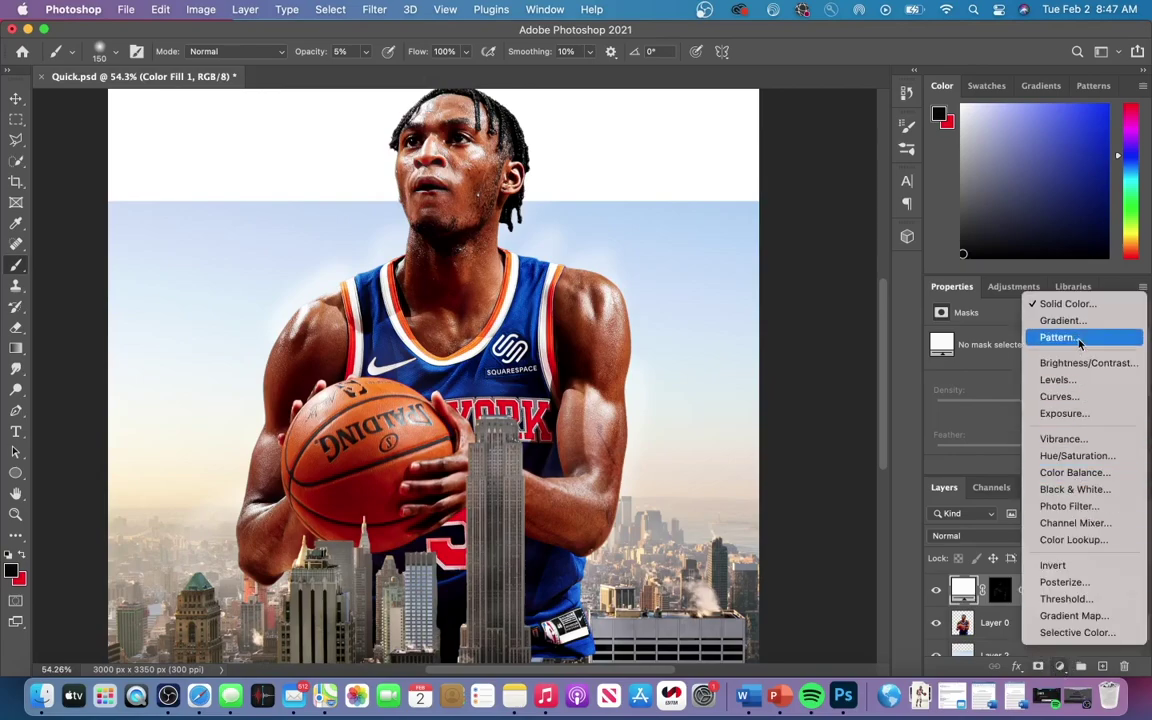
pyautogui.click(1078, 305)
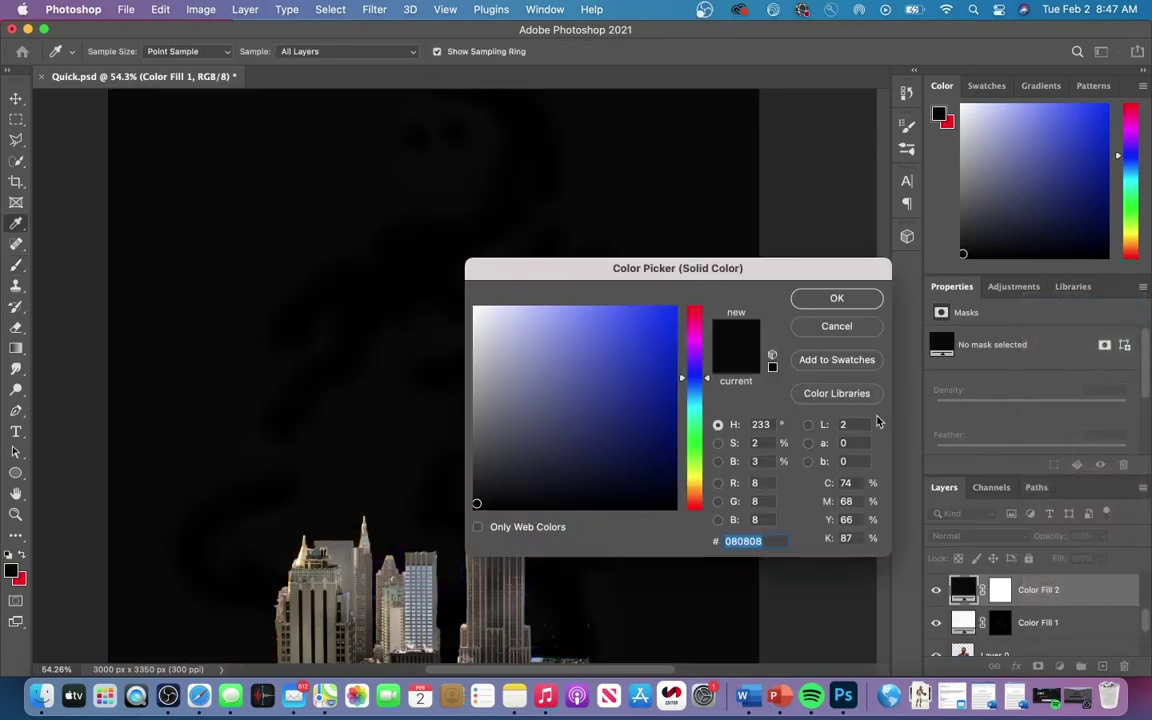
pyautogui.click(837, 299)
pyautogui.press('super+i')
pyautogui.click(999, 590)
pyautogui.press('super+i')
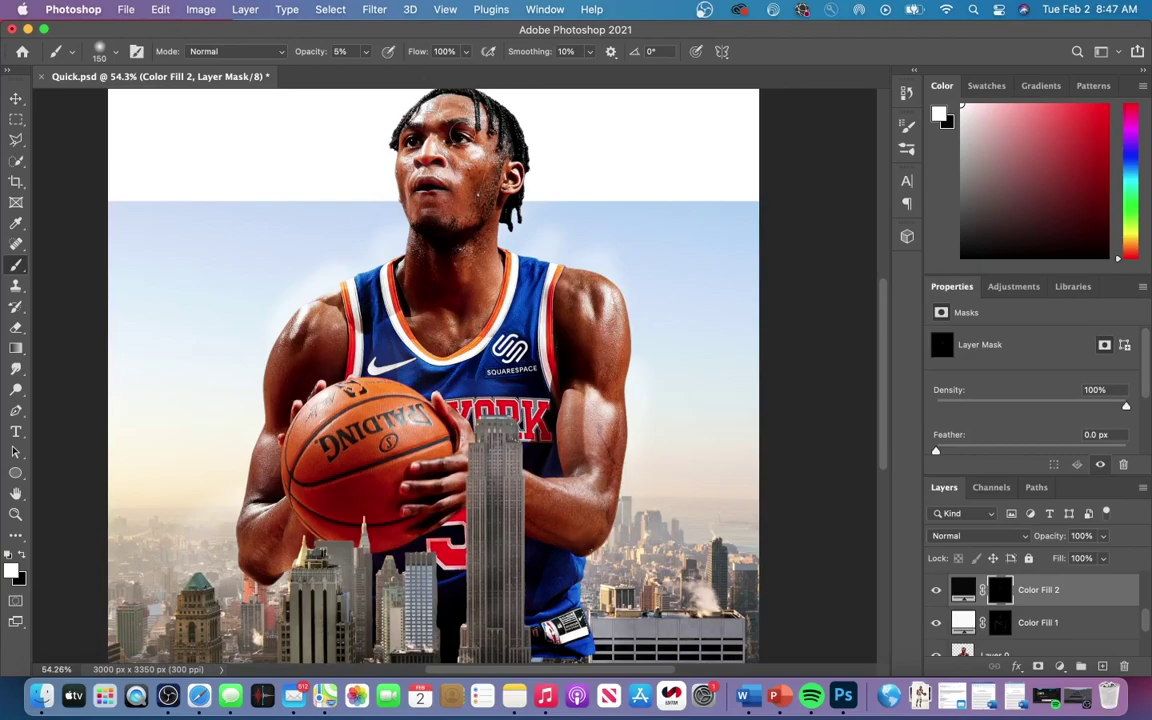
# - Compare the player with and without the dark Color Fill 2 shading by toggling that layer's visibility
pyautogui.scroll(-2, 440, 375)
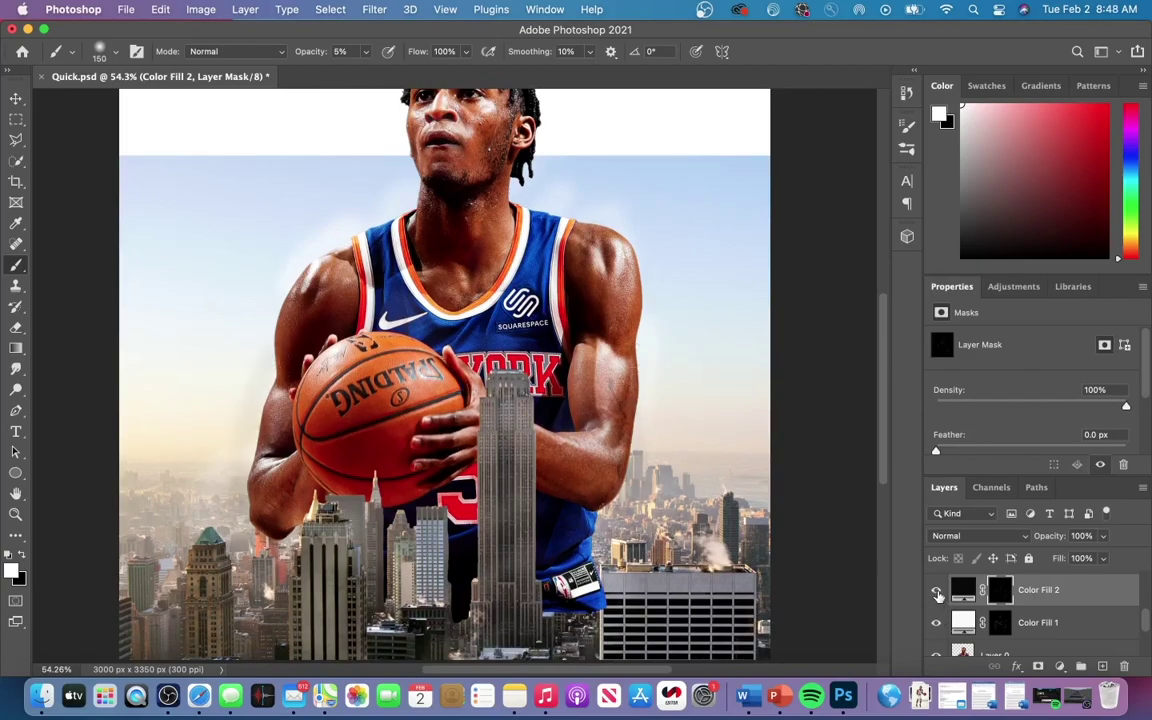
pyautogui.click(937, 591)
pyautogui.scroll(-2, 697, 596)
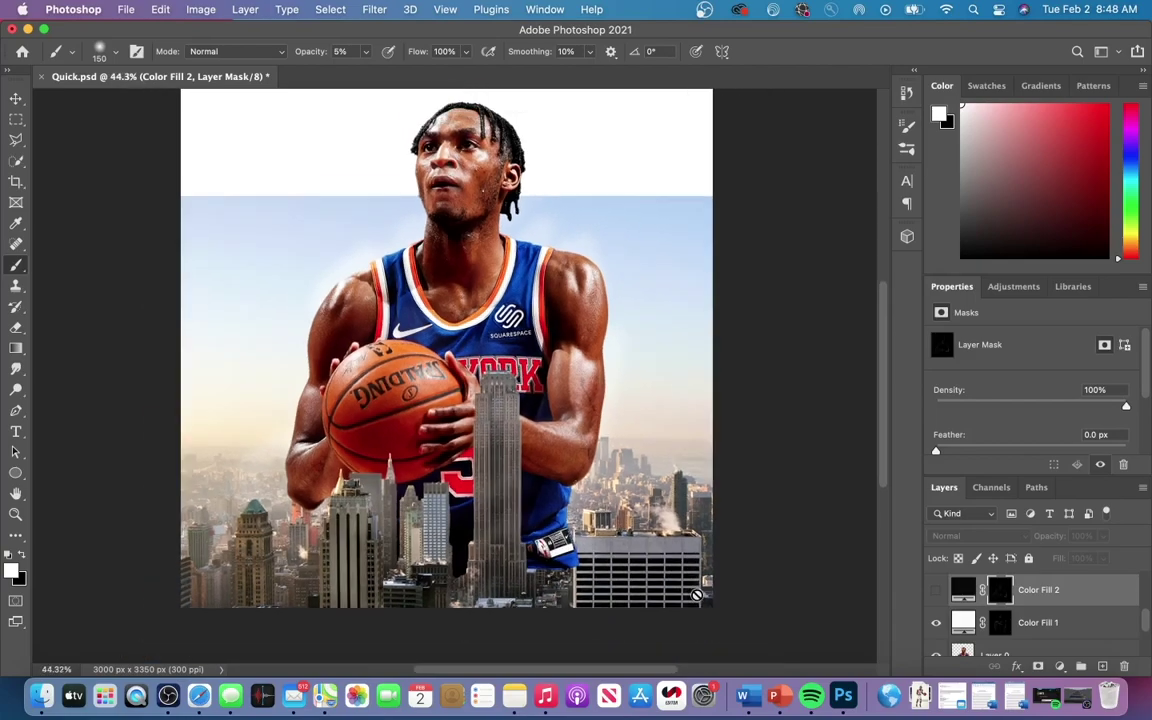
pyautogui.click(938, 591)
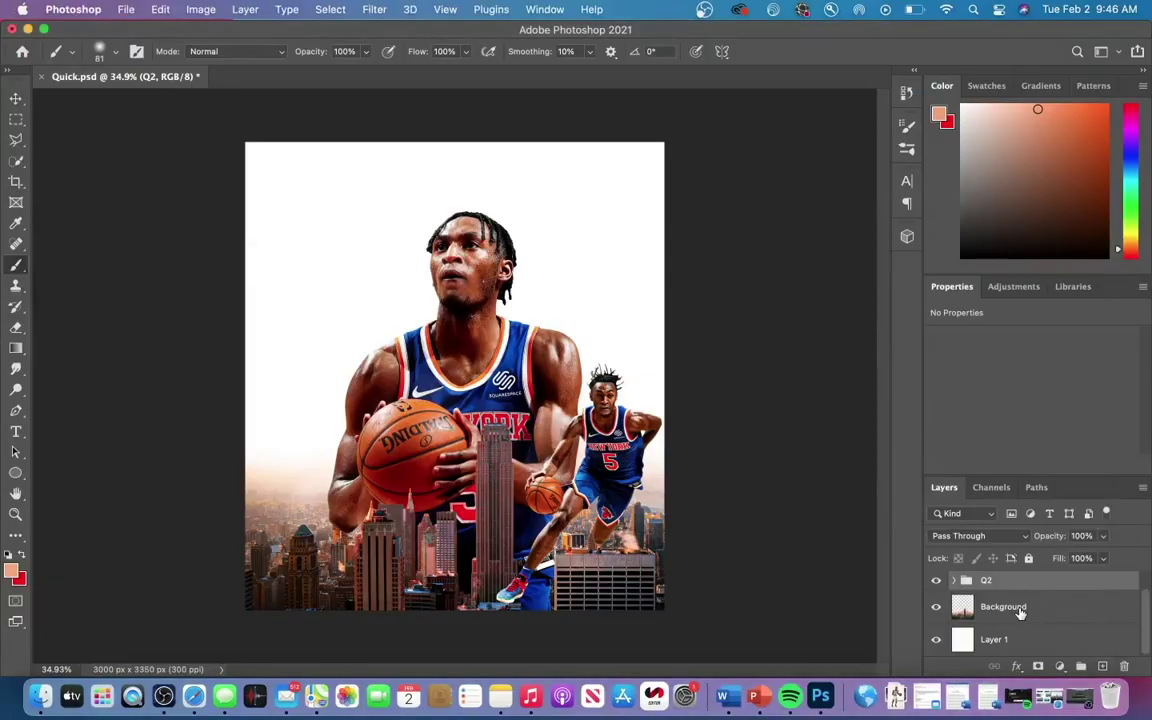
# - Compare the poster with and without the Background skyline layer by toggling its visibility
pyautogui.click(1010, 610)
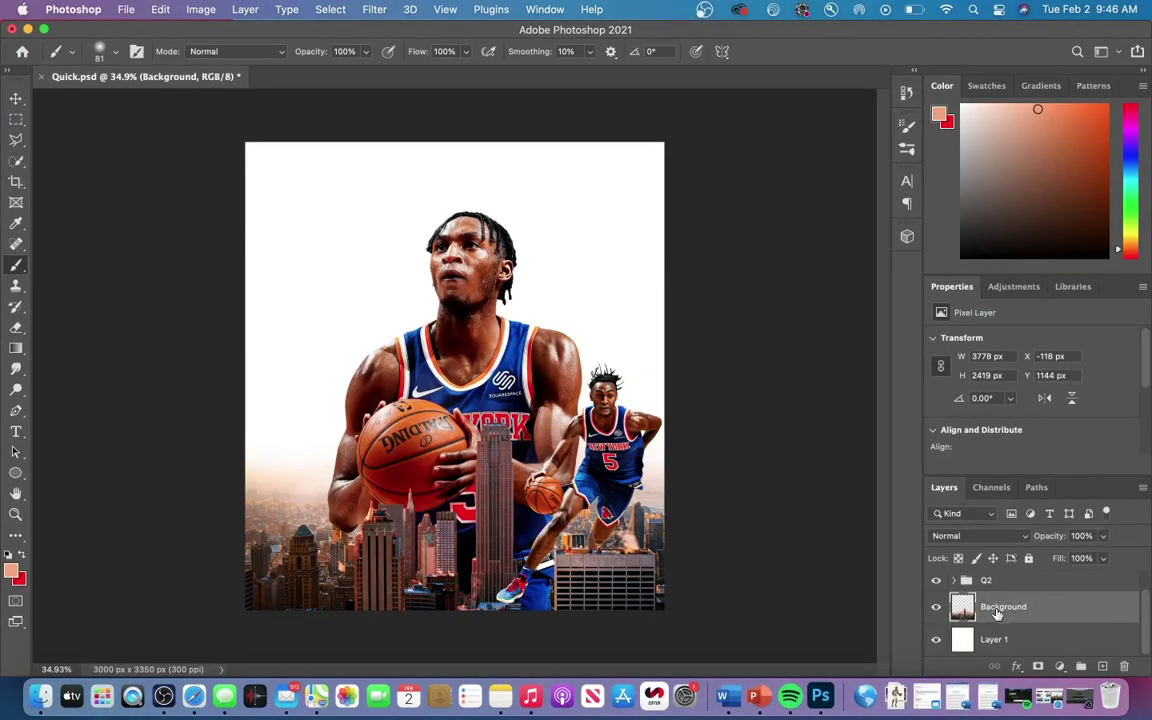
pyautogui.click(937, 607)
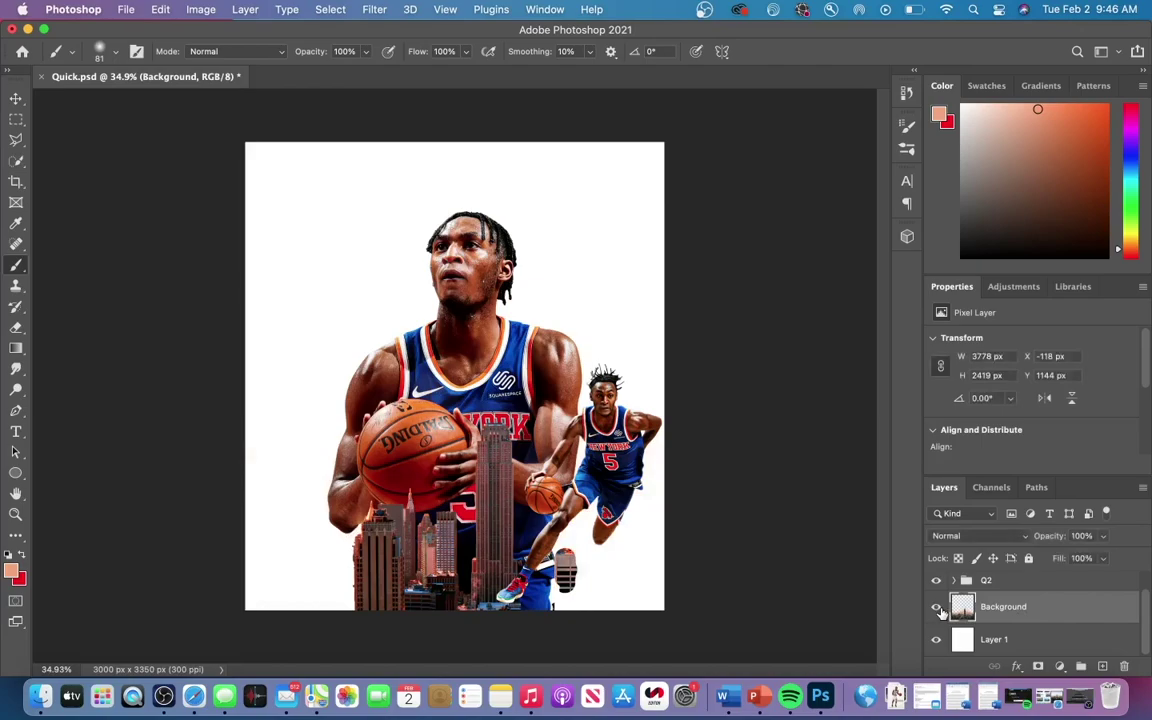
pyautogui.click(937, 607)
pyautogui.scroll(3, 644, 539)
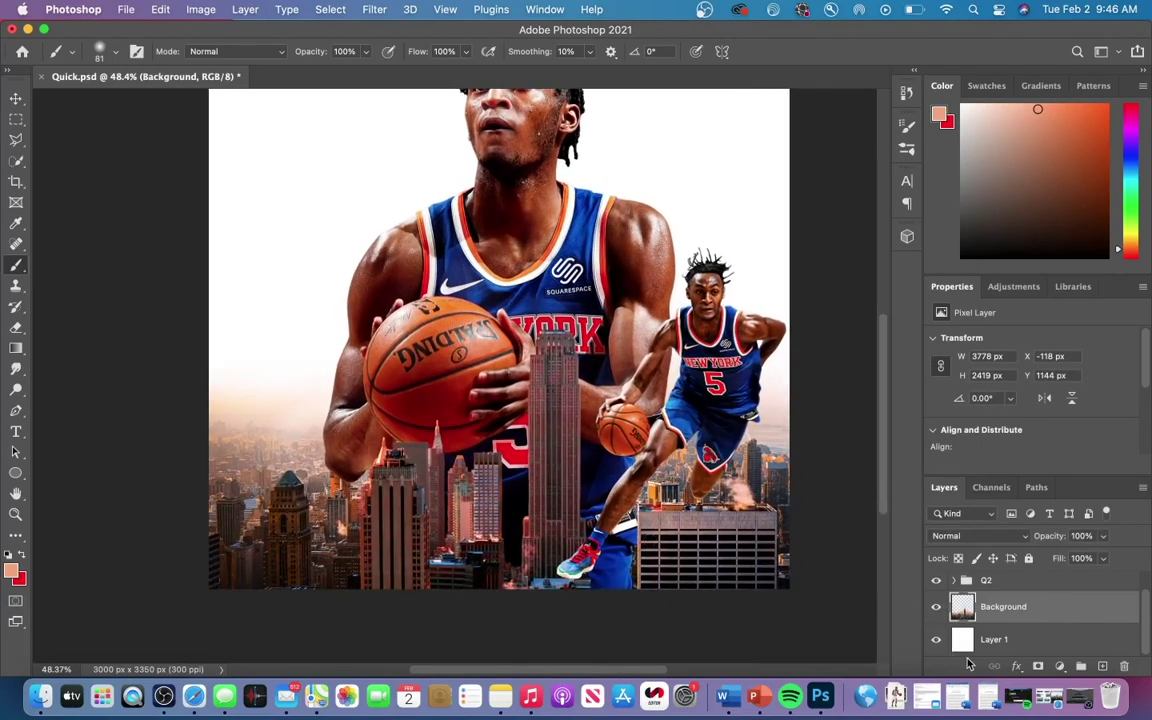
# - Try a Camera Raw hue shift on the Background skyline layer with Reds -100, Oranges +100 and Greens +92
pyautogui.click(373, 8)
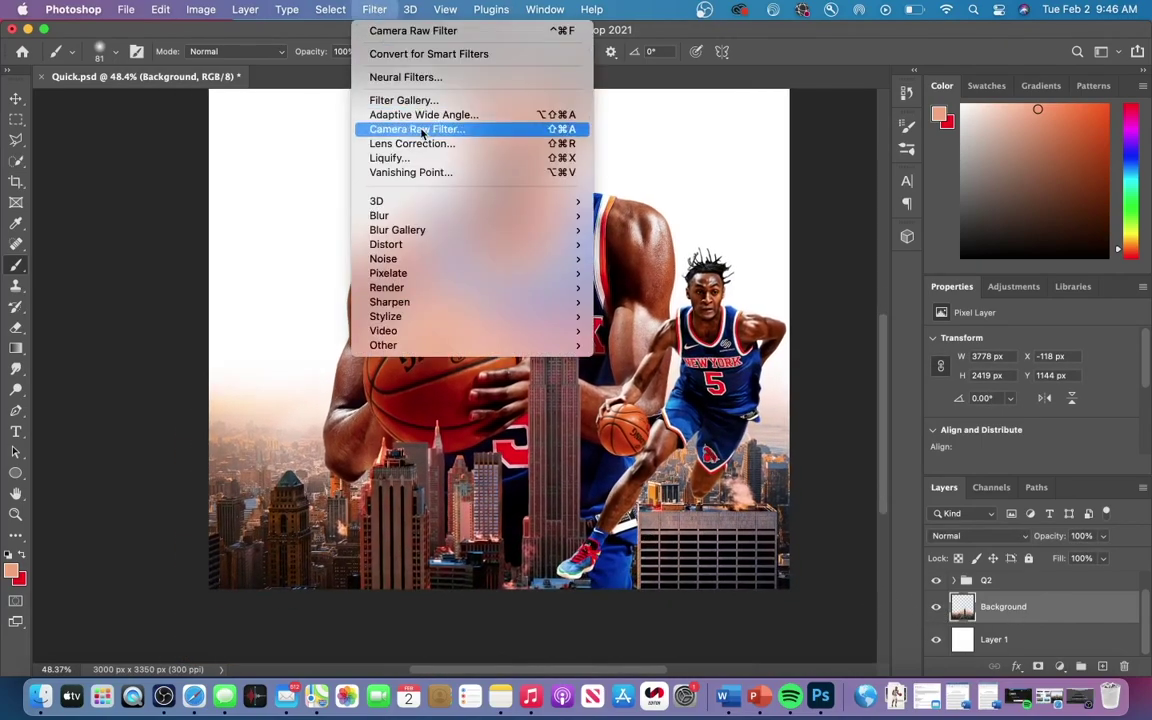
pyautogui.click(423, 128)
pyautogui.scroll(-2, 818, 509)
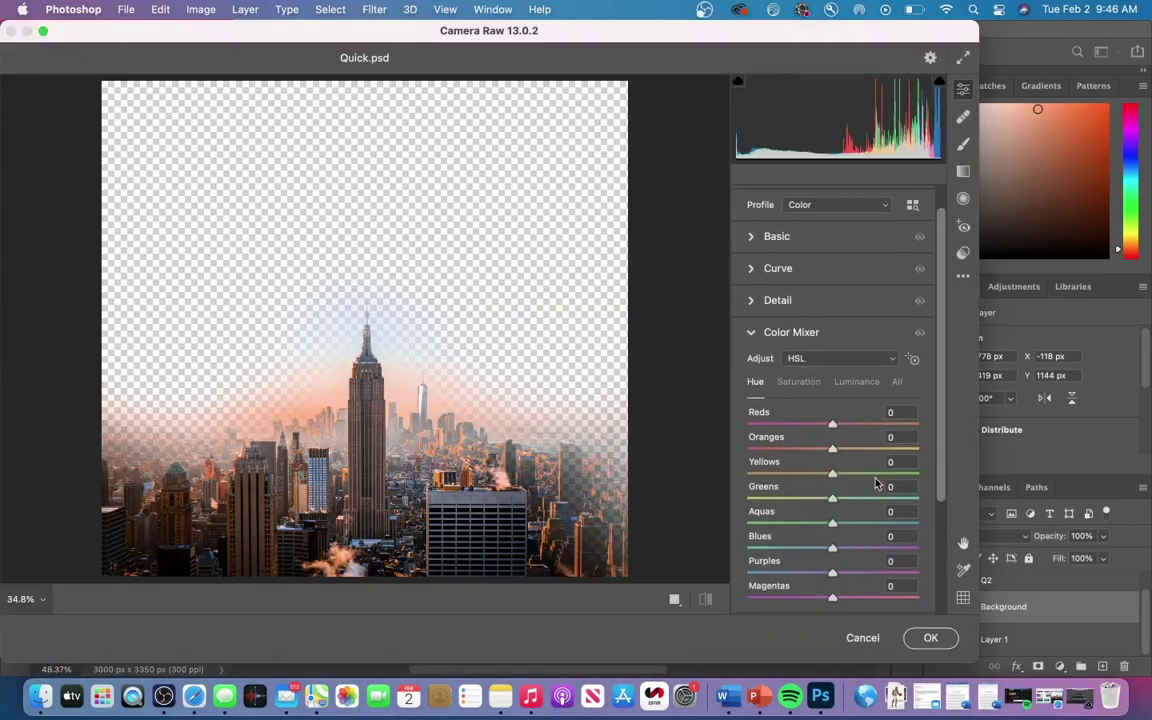
pyautogui.moveTo(883, 427); pyautogui.dragTo(753, 418)
pyautogui.moveTo(838, 453); pyautogui.dragTo(918, 450)
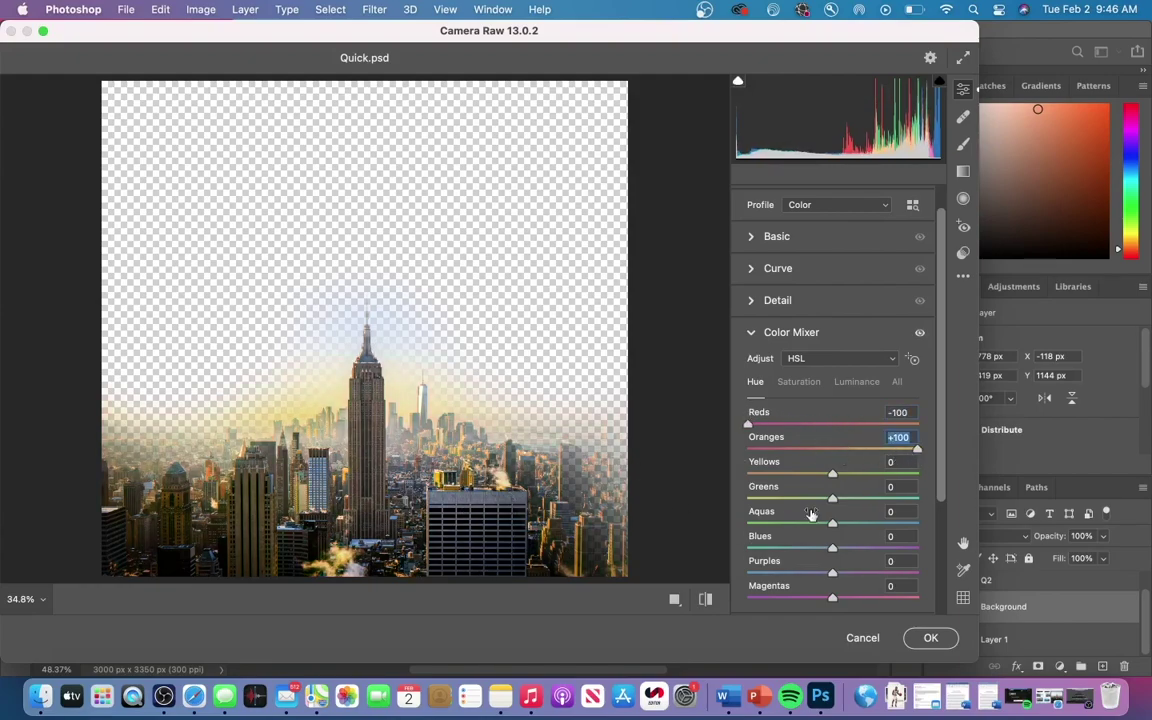
pyautogui.moveTo(838, 503); pyautogui.dragTo(908, 503)
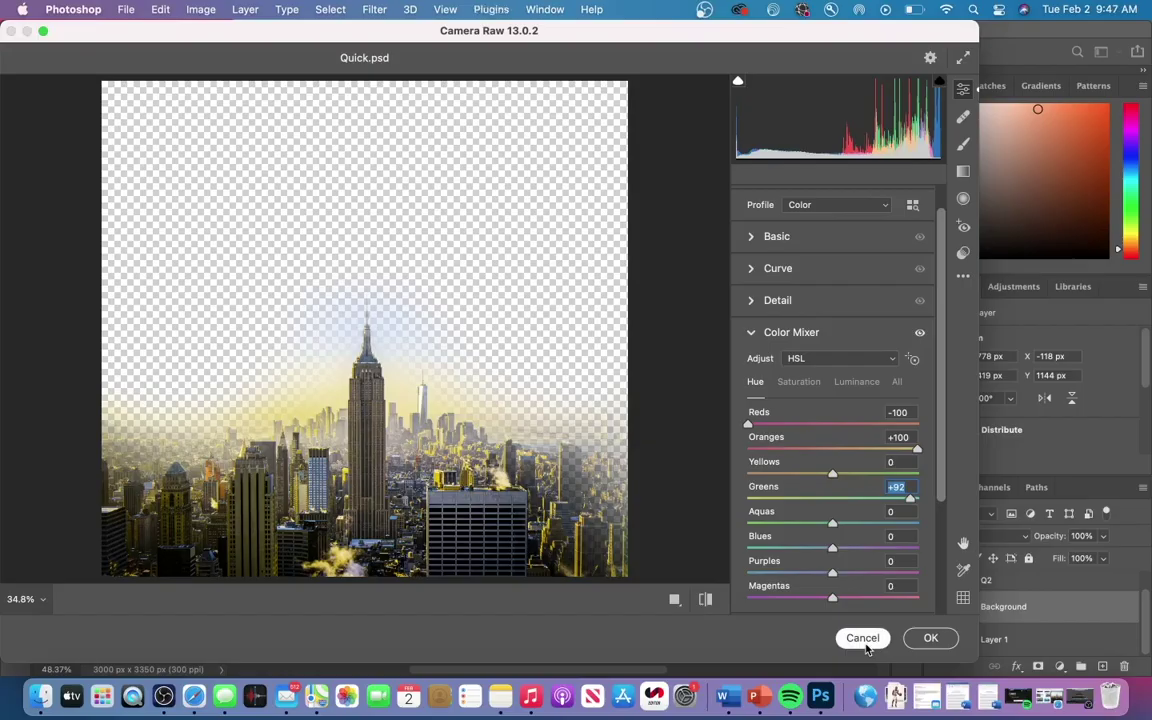
pyautogui.click(866, 638)
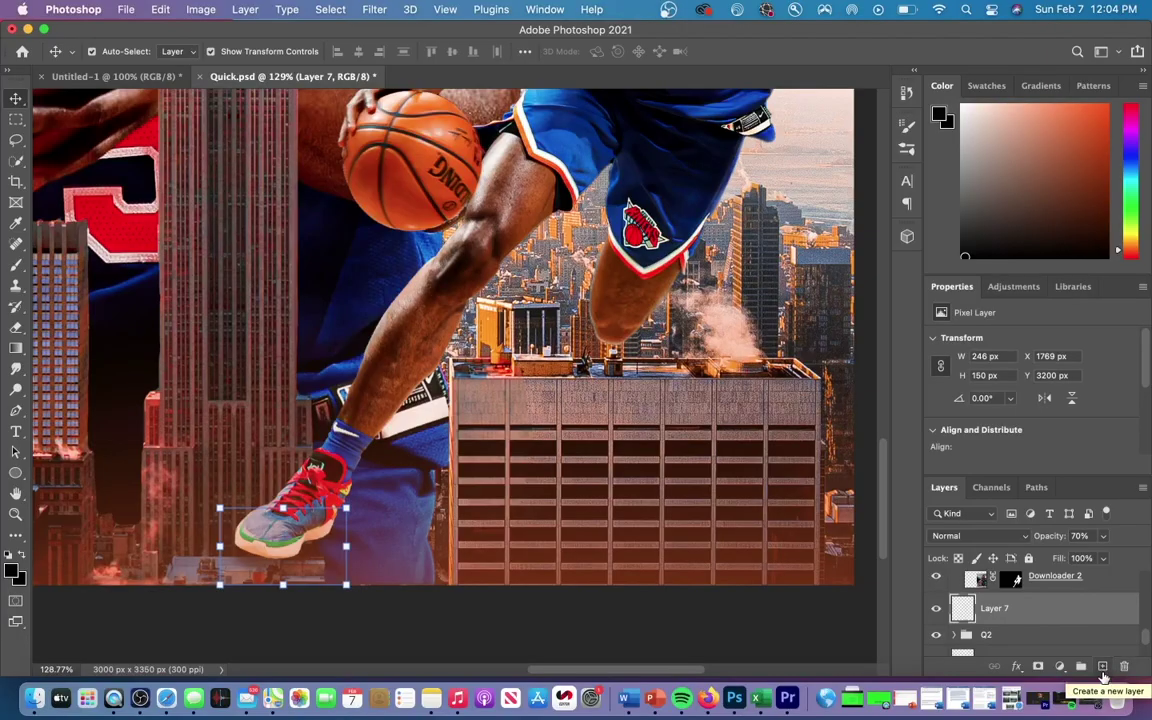
# - Add a new layer above Layer 7 and paint a single black dot on the building with a hard 91 px Brush
pyautogui.click(1102, 666)
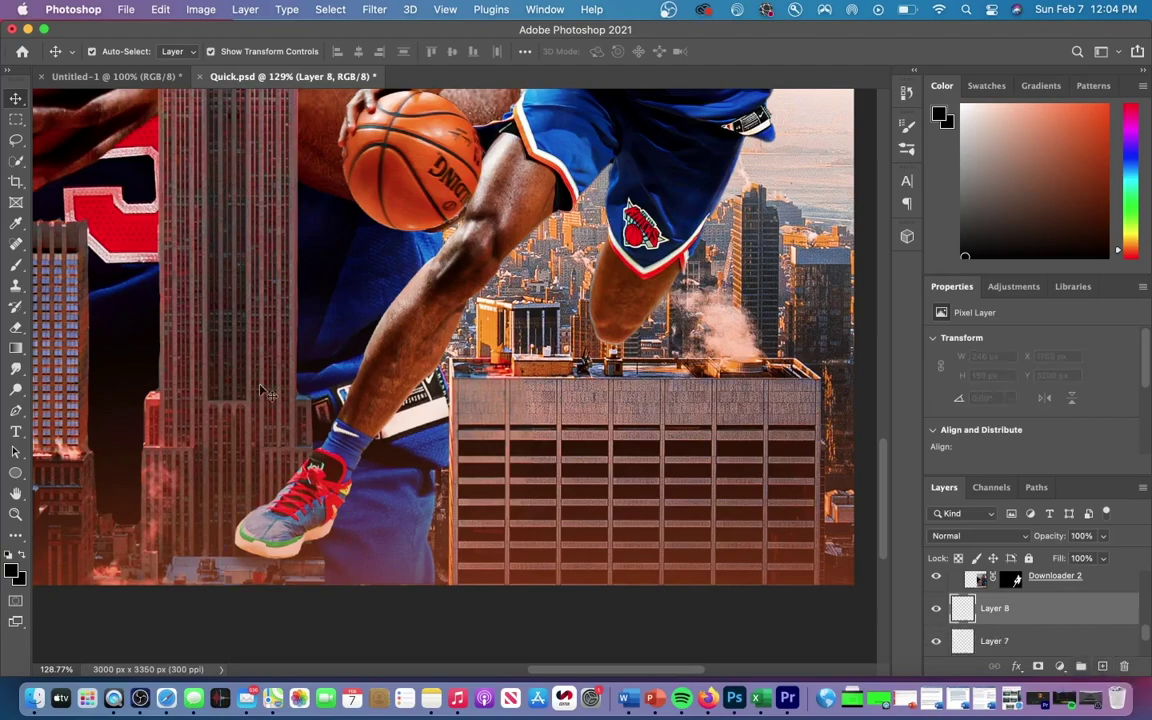
pyautogui.click(16, 264)
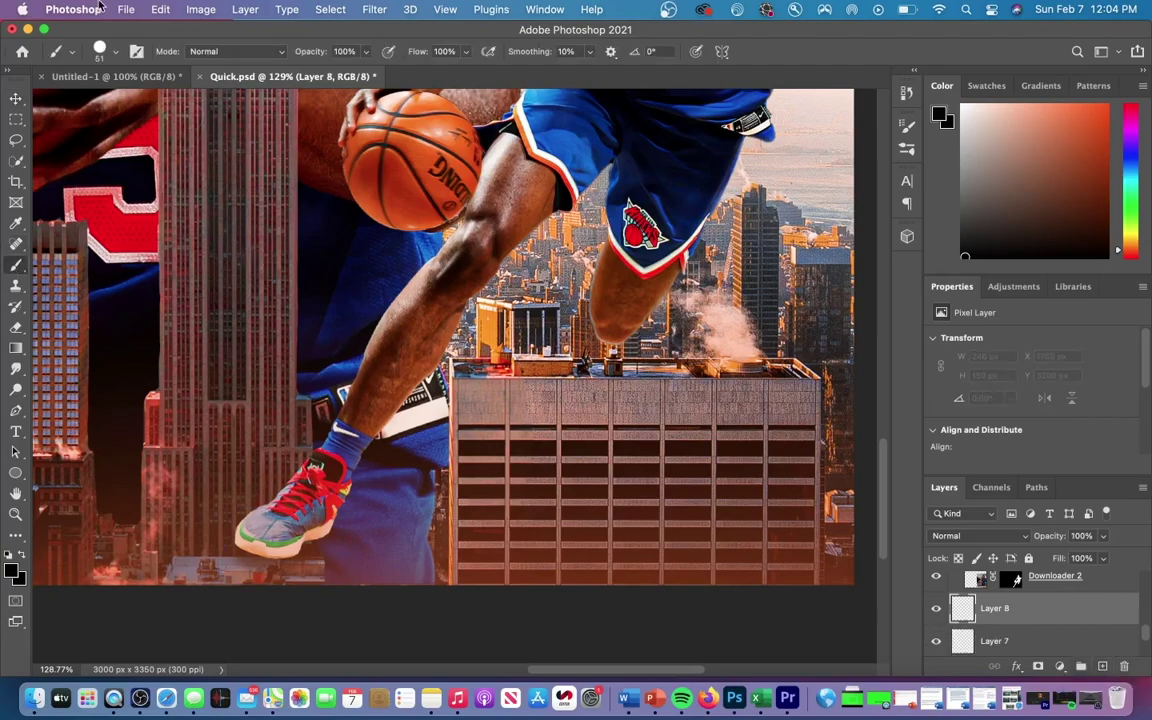
pyautogui.click(105, 58)
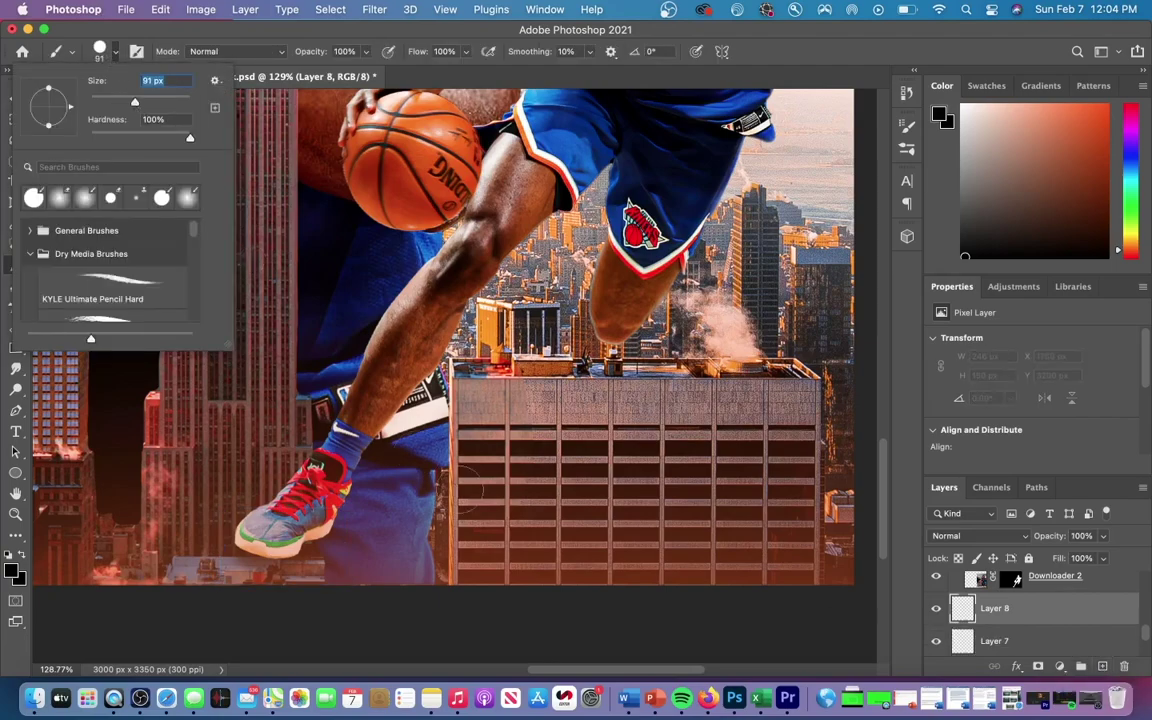
pyautogui.click(480, 493)
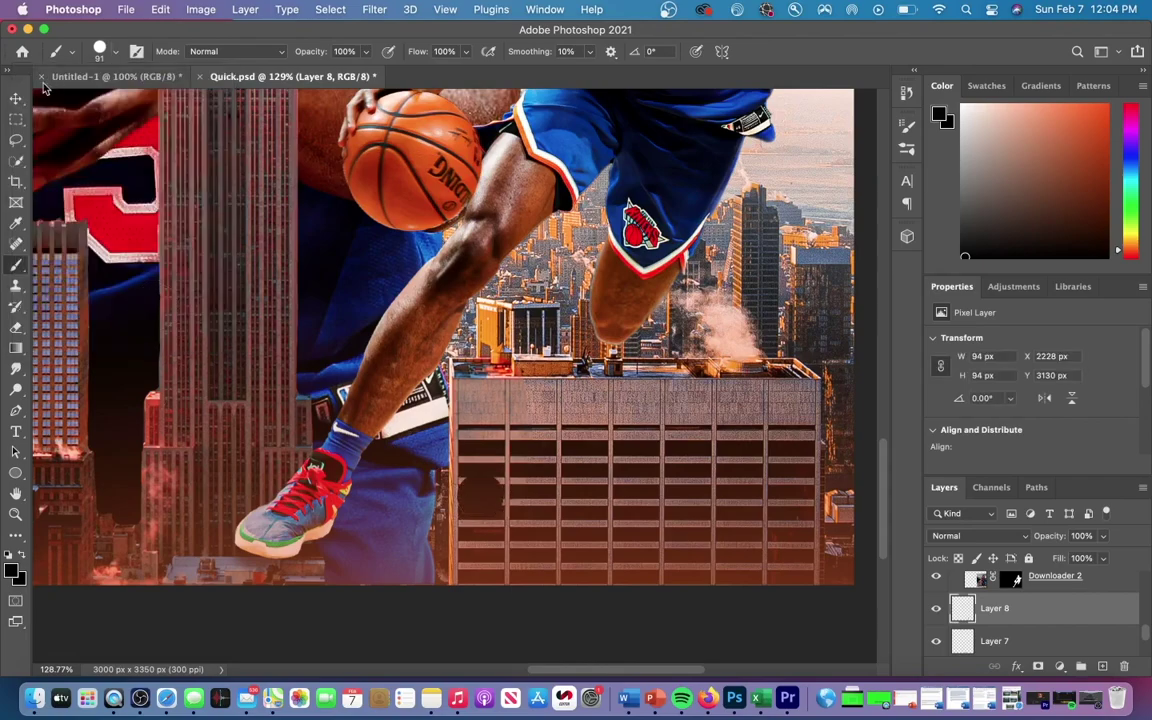
# - Transform the black dot with Perspective into a thin, wide shadow streak about 737 px wide and 34 px high
pyautogui.click(17, 99)
pyautogui.click(502, 498)
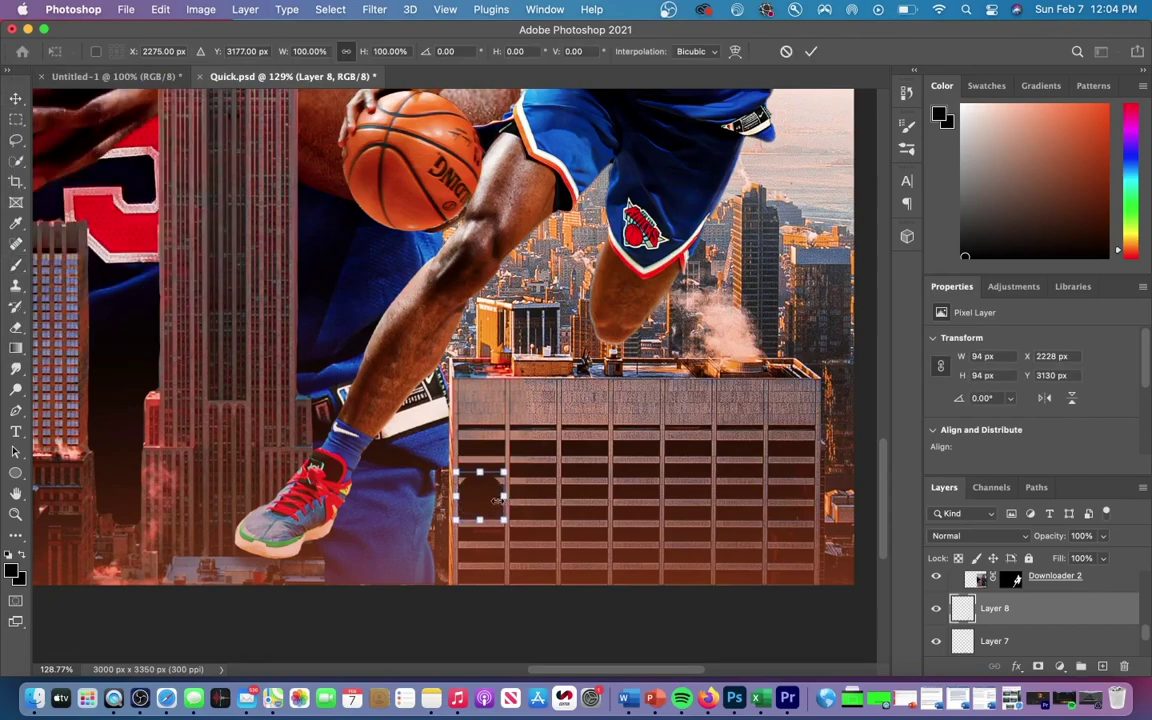
pyautogui.rightClick(487, 507)
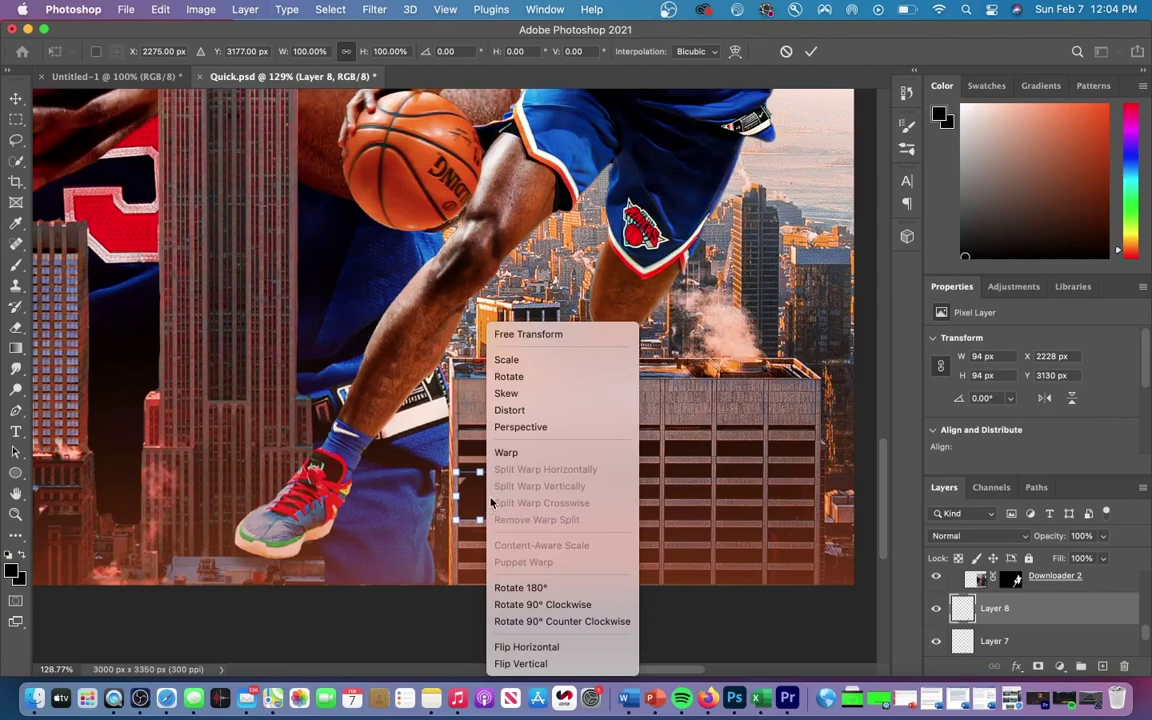
pyautogui.click(516, 427)
pyautogui.moveTo(480, 496); pyautogui.dragTo(585, 510)
pyautogui.press('Return')
# - Soften the shadow streak with a Gaussian Blur of 16.2 pixels radius
pyautogui.click(432, 9)
pyautogui.moveTo(376, 9)
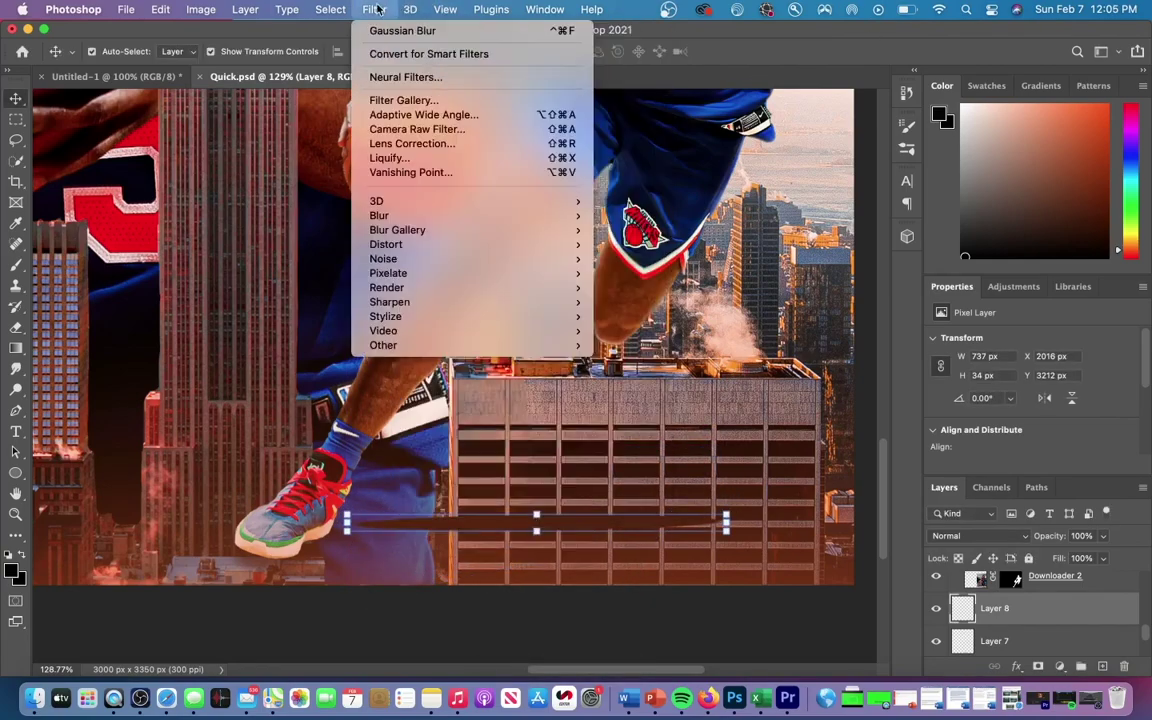
pyautogui.moveTo(420, 215)
pyautogui.click(630, 273)
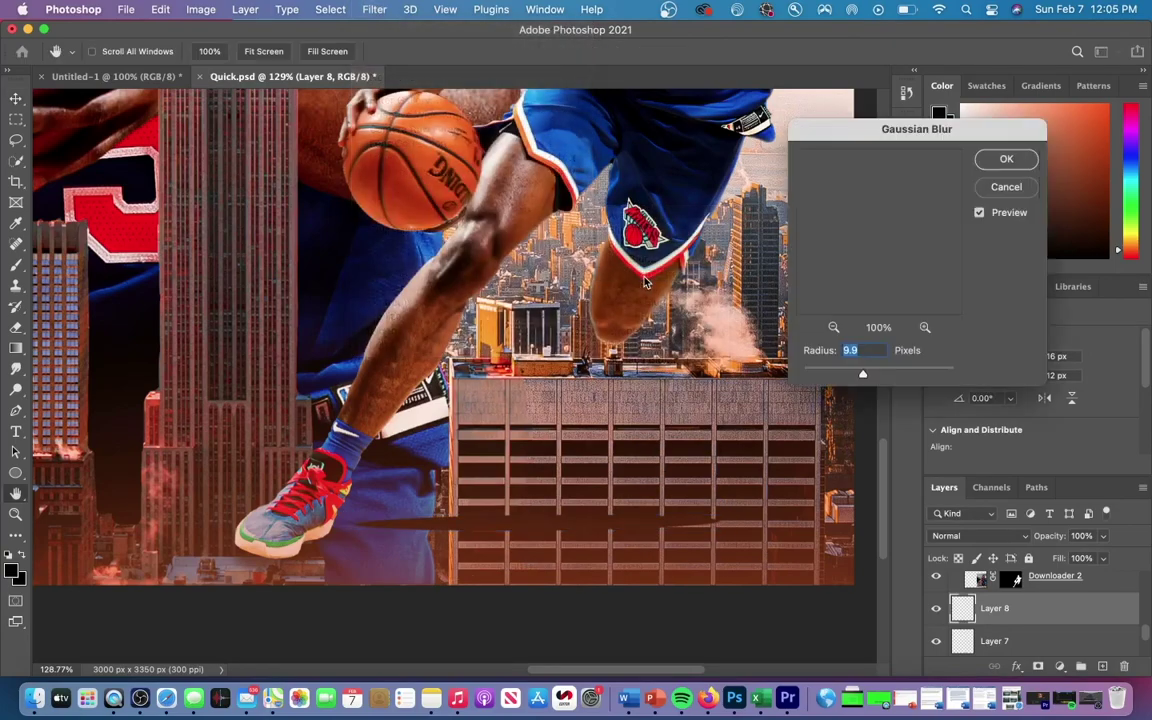
pyautogui.moveTo(865, 377); pyautogui.dragTo(871, 378)
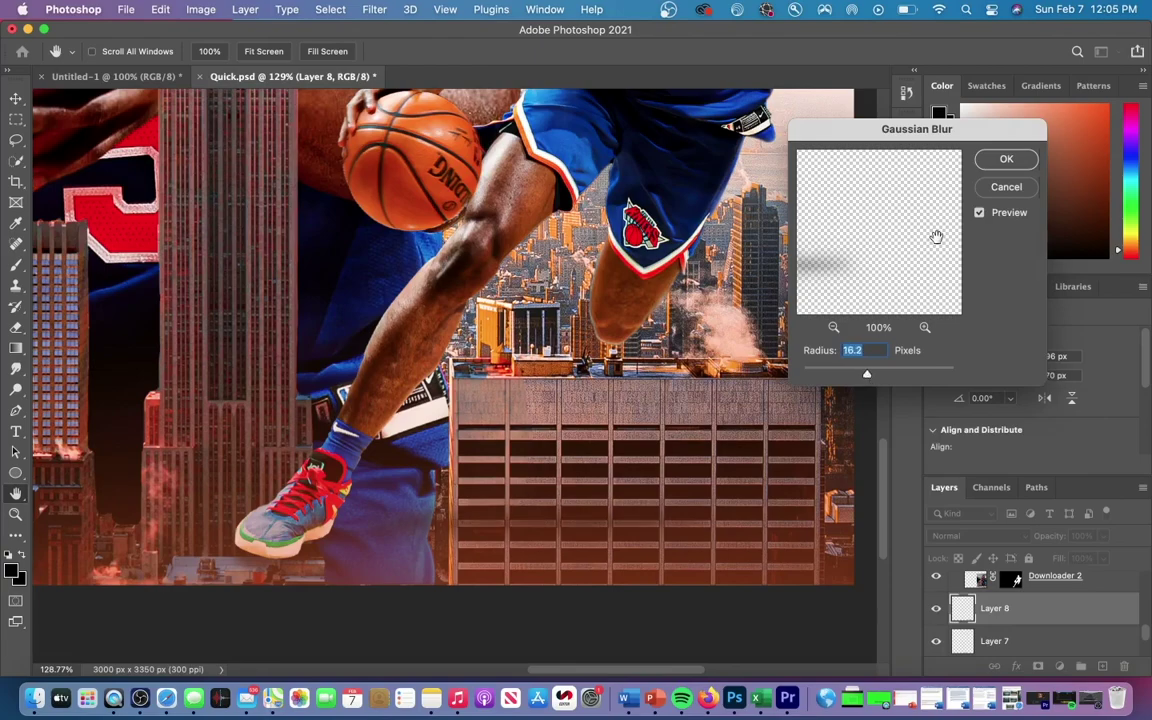
pyautogui.click(1006, 159)
# - Free-transform the blurred shadow on Layer 8 and adjust its placement
pyautogui.press('v')
pyautogui.hotkey('ctrl', 't')
pyautogui.moveTo(751, 476); pyautogui.dragTo(744, 451)
pyautogui.moveTo(658, 521)
pyautogui.mouseDown()
pyautogui.moveTo(660, 484)
pyautogui.moveTo(663, 530)
pyautogui.moveTo(640, 523)
pyautogui.mouseUp()
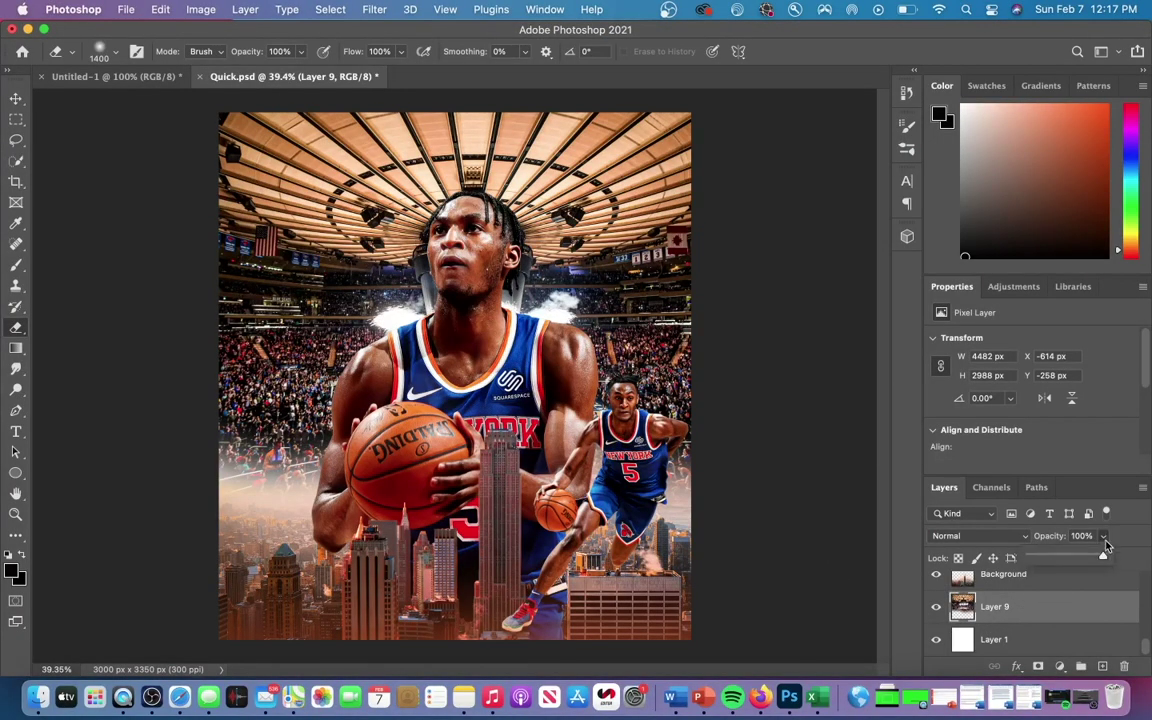
# - Lower the arena layer's opacity to 12% and add a new empty layer above it
pyautogui.moveTo(1105, 537); pyautogui.dragTo(1038, 558)
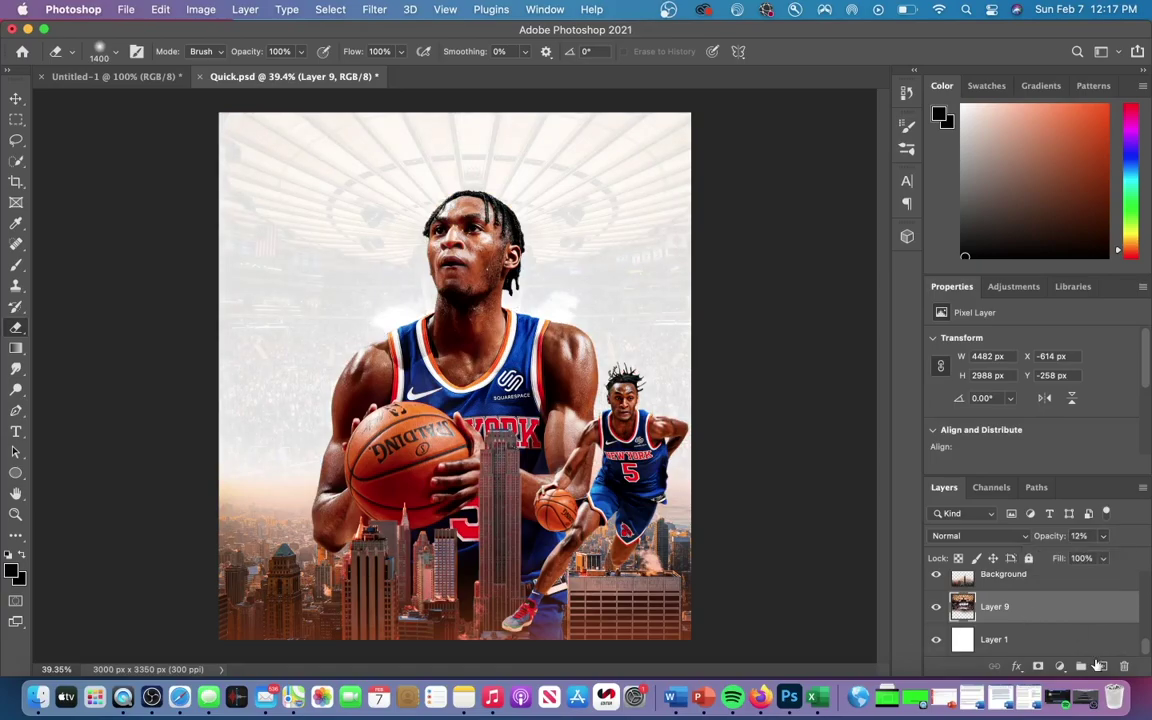
pyautogui.click(1102, 666)
# - Place the IMG_9640.JPG texture from the Textures folder and scale it to 89.68% so it covers the top of the poster
pyautogui.click(823, 365)
pyautogui.click(812, 361)
pyautogui.click(815, 315)
pyautogui.click(810, 346)
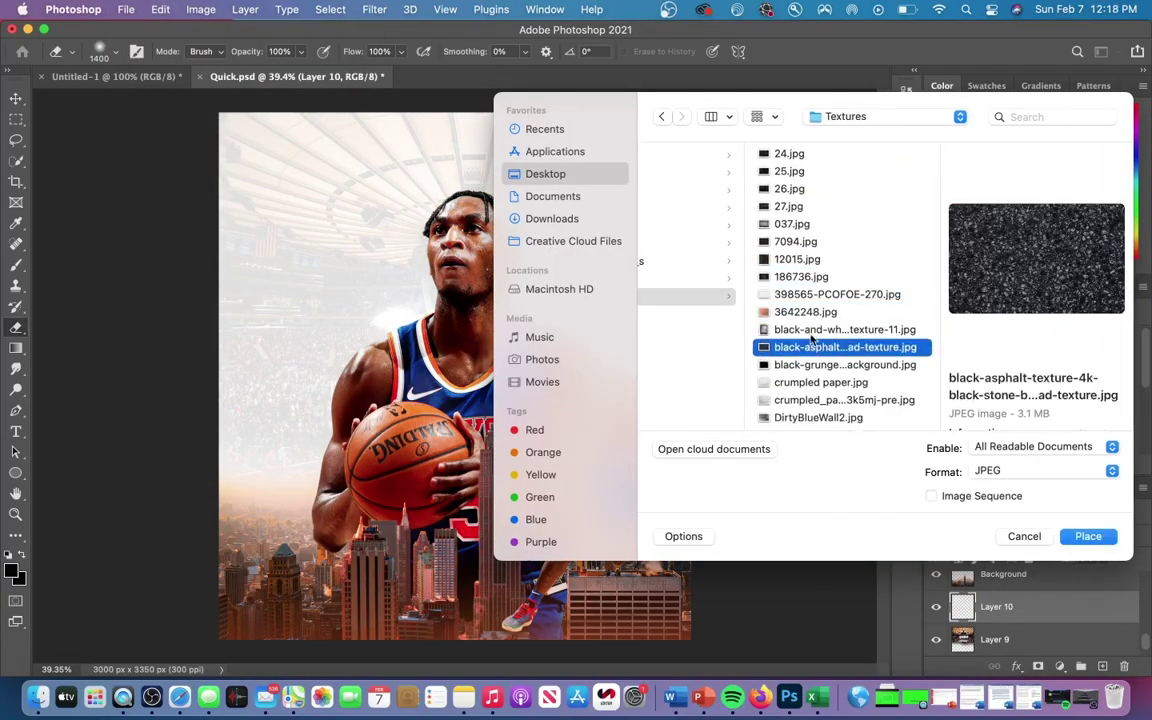
pyautogui.scroll(-8, 810, 342)
pyautogui.click(818, 373)
pyautogui.click(1088, 536)
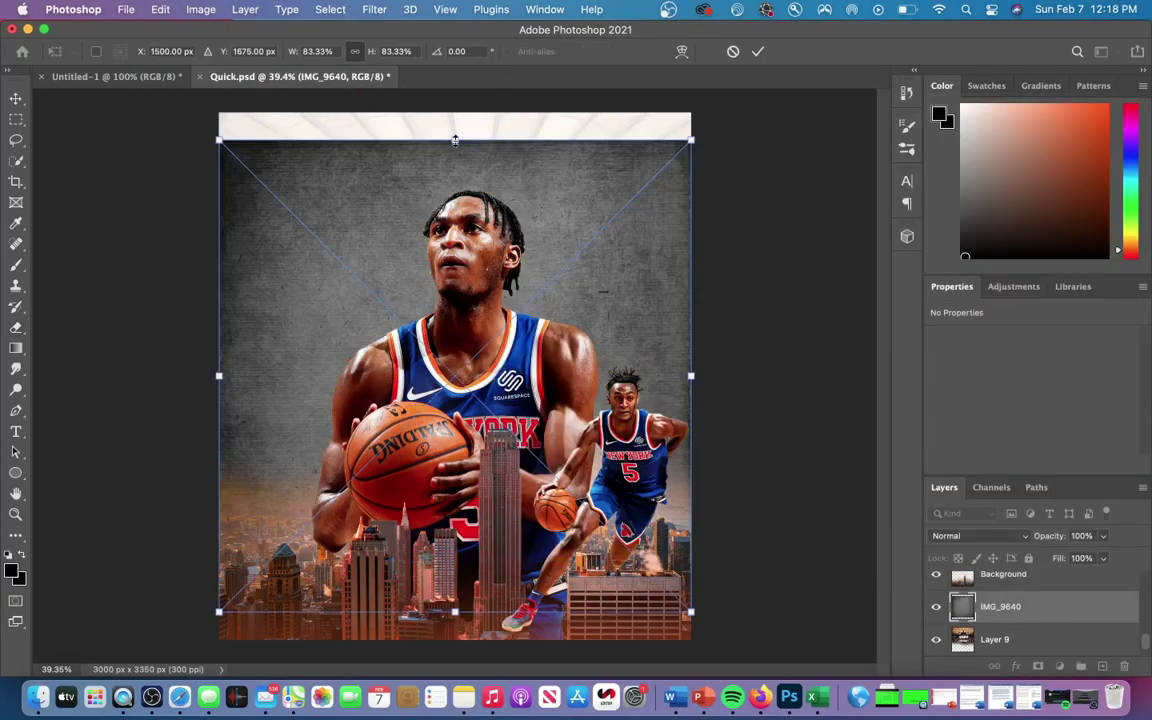
pyautogui.moveTo(455, 140); pyautogui.dragTo(455, 103)
pyautogui.click(760, 52)
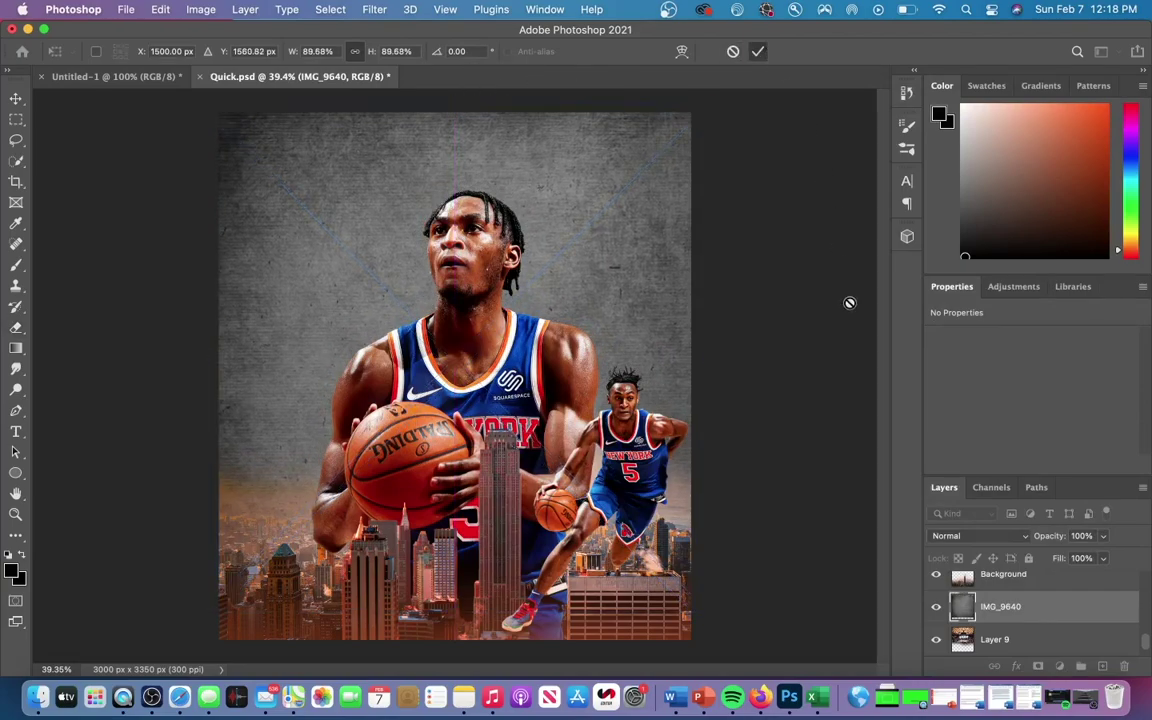
pyautogui.press('e')
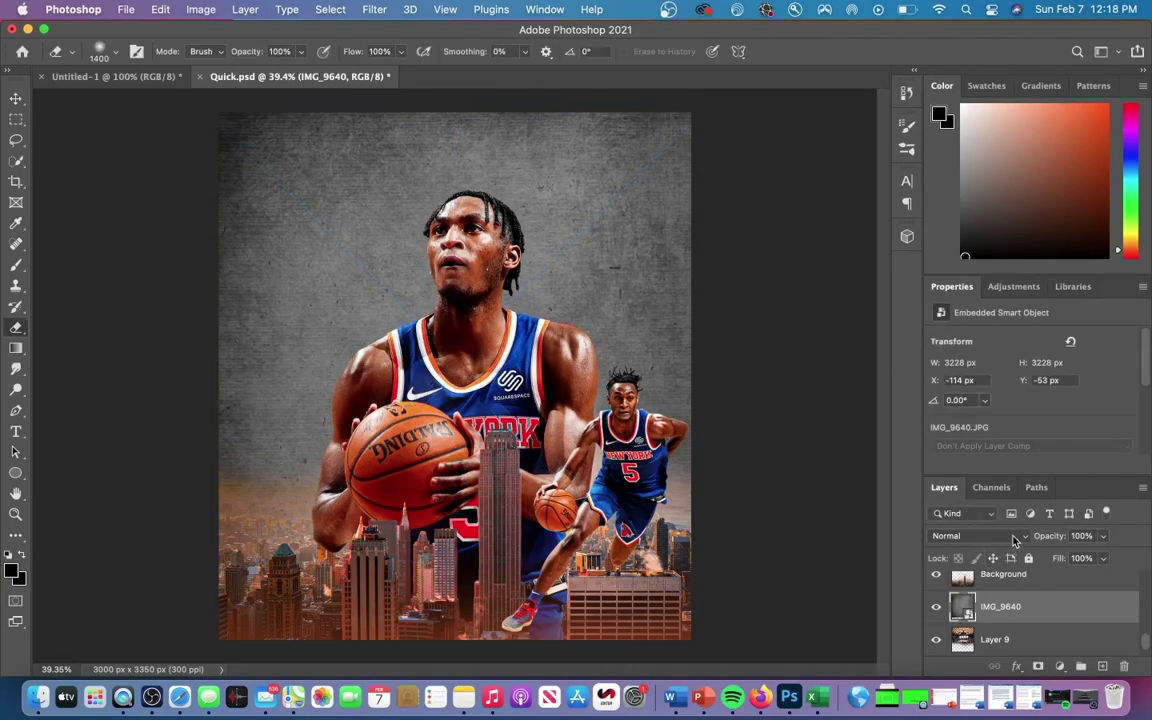
# - Set the IMG_9640 texture layer's blend mode to Color Burn
pyautogui.click(985, 536)
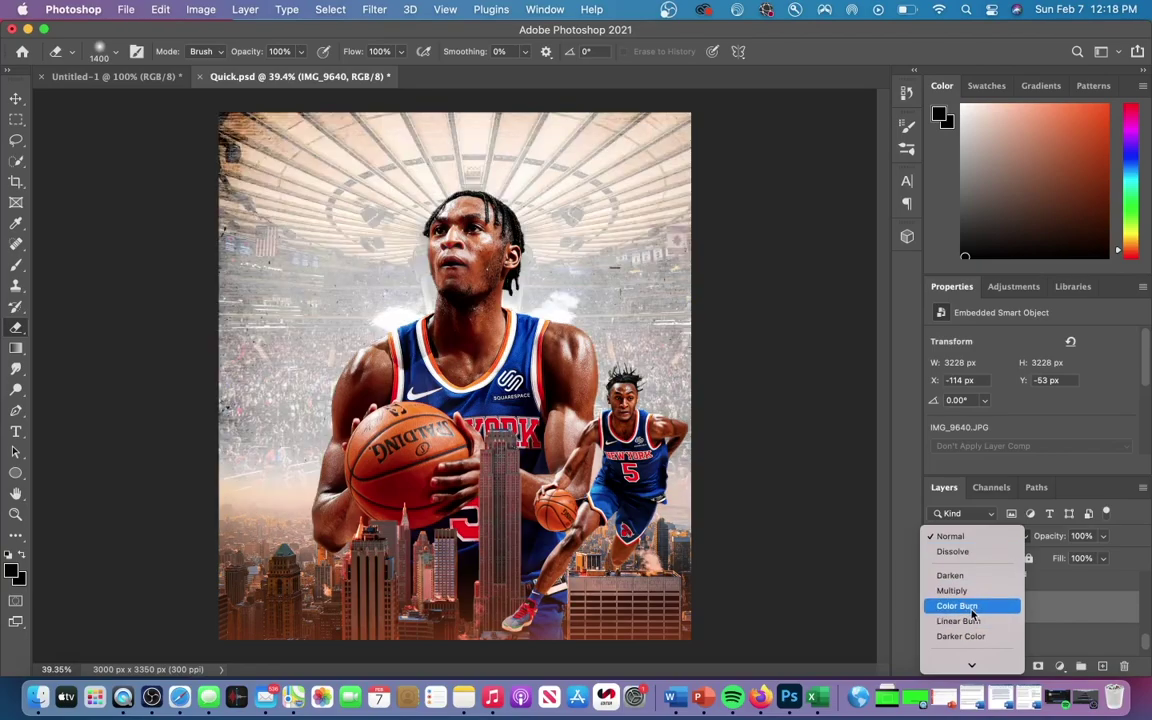
pyautogui.scroll(-5, 972, 612)
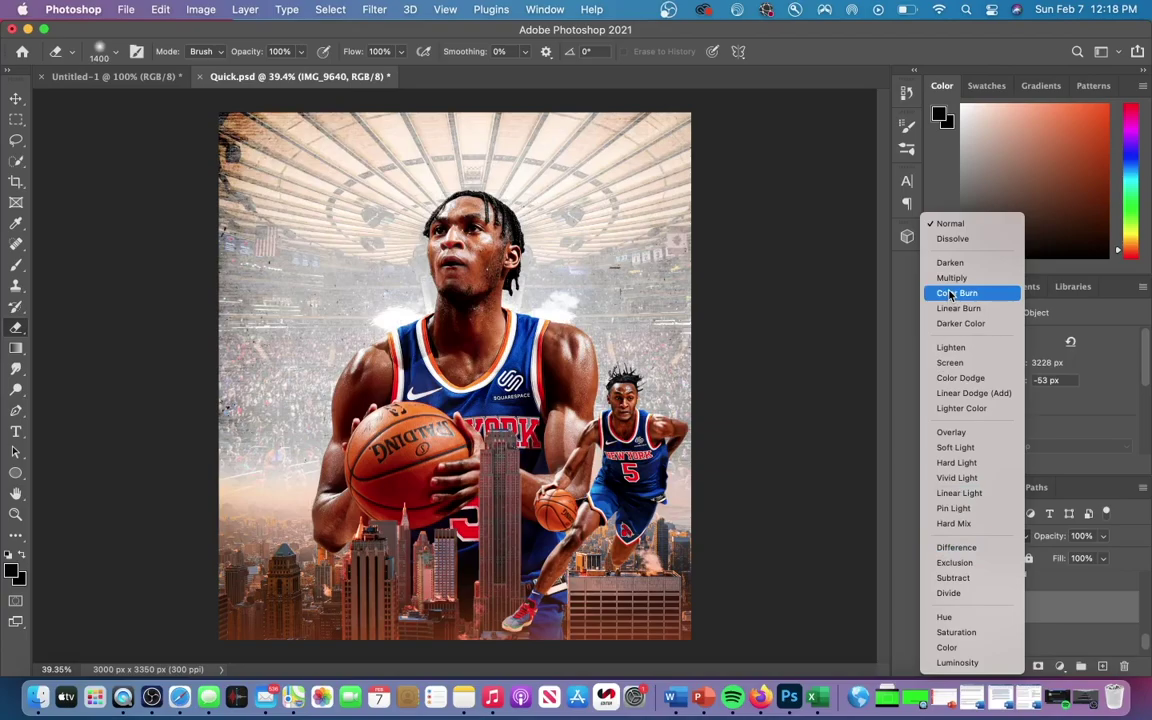
pyautogui.click(950, 293)
# - Compare the poster with and without the Paper Tears group by toggling its visibility
pyautogui.scroll(-2, 805, 342)
pyautogui.scroll(4, 808, 347)
pyautogui.scroll(2, 808, 347)
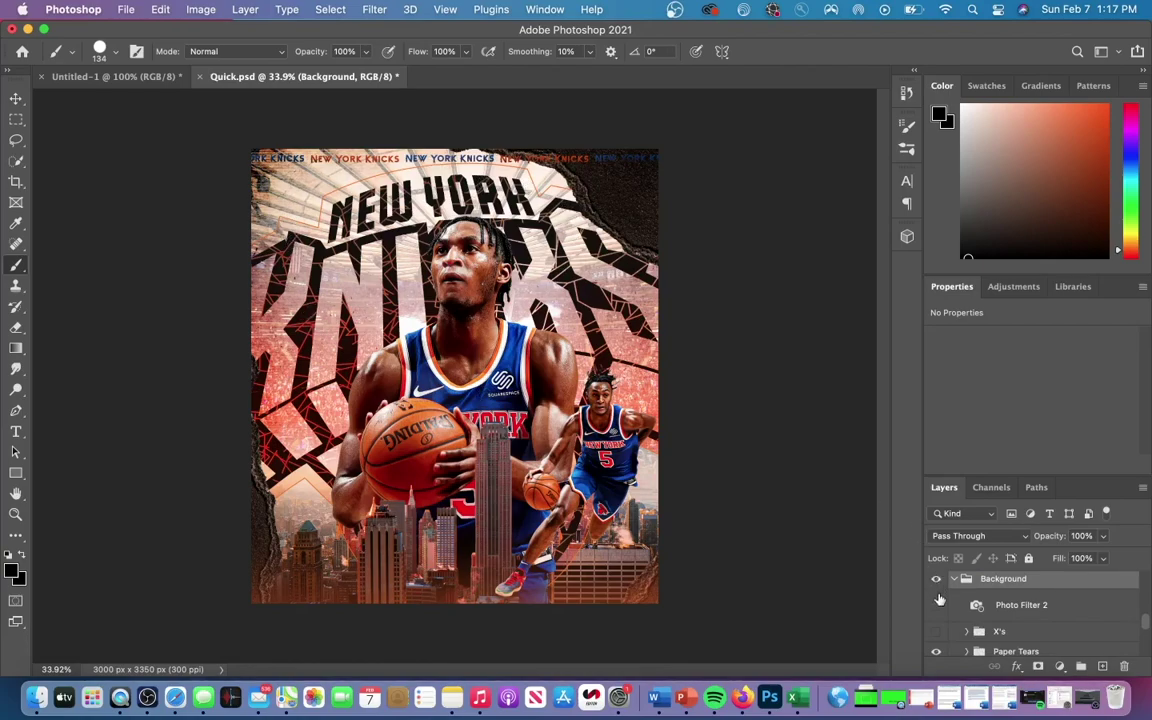
pyautogui.scroll(-2, 960, 610)
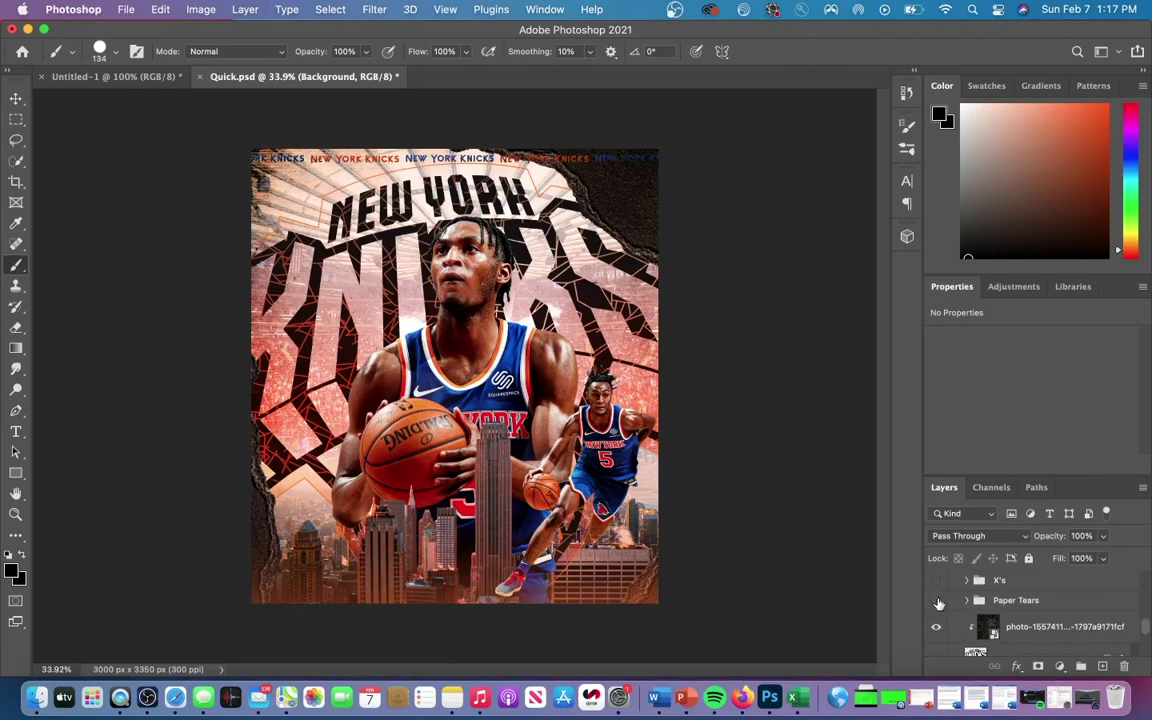
pyautogui.click(937, 601)
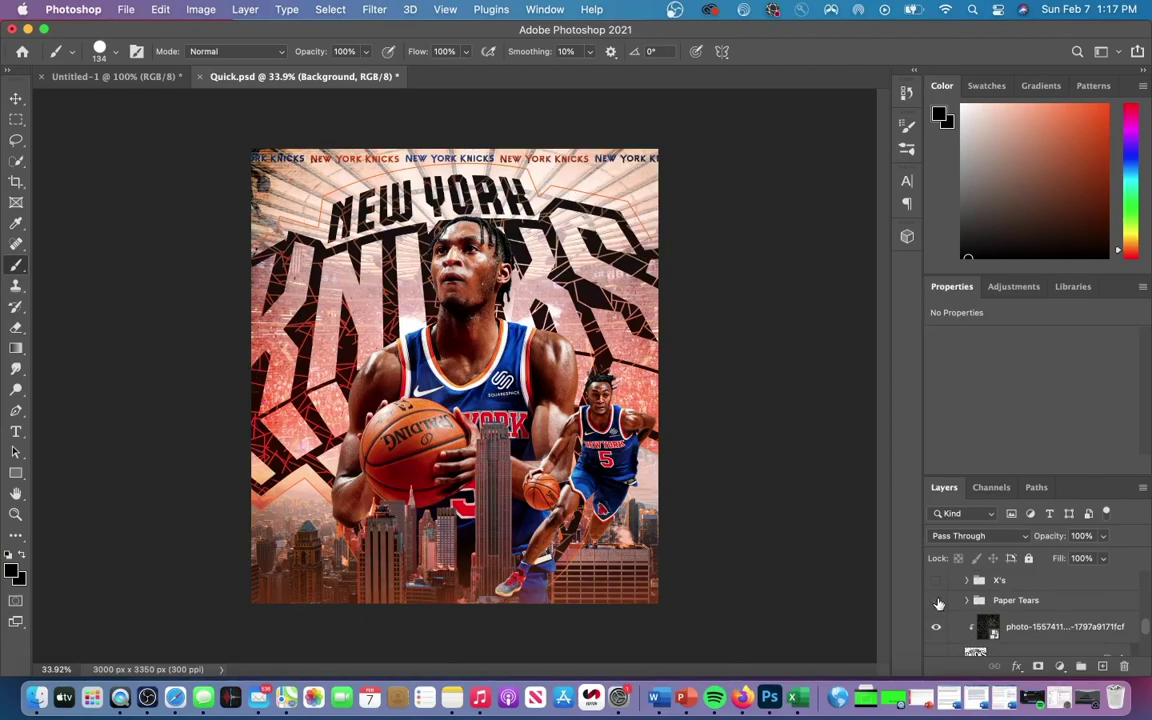
pyautogui.click(937, 601)
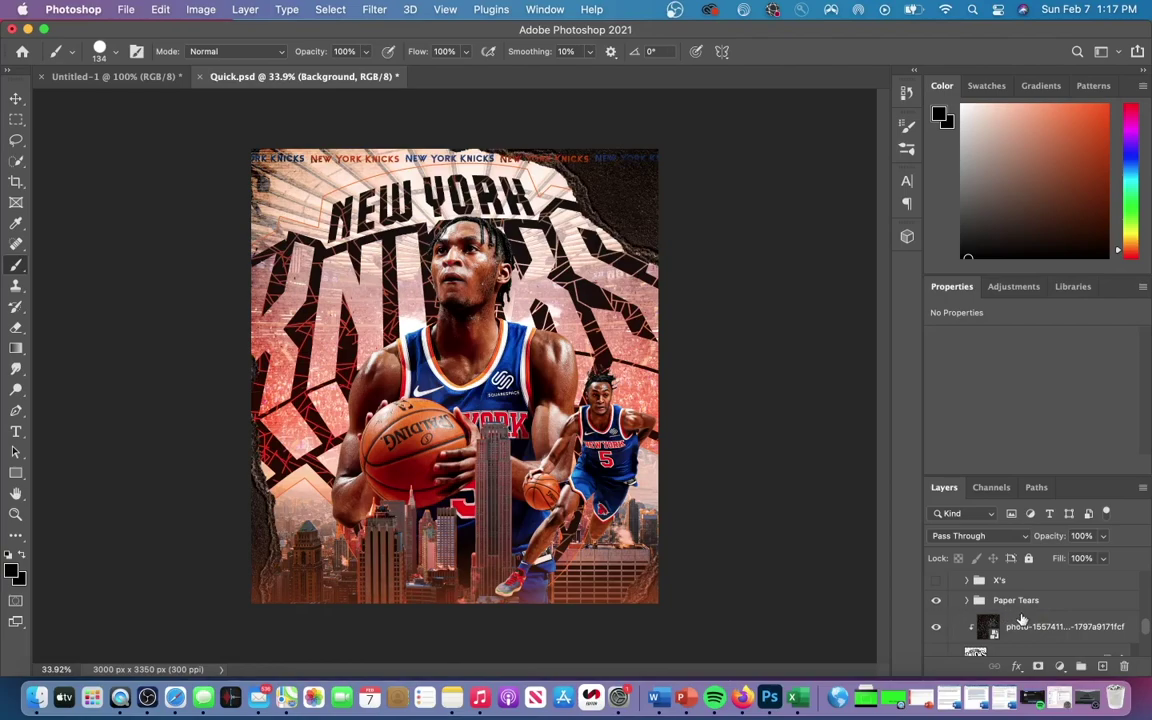
# - Compare the background with and without the New York Knicks logo layer 492141 by toggling its visibility
pyautogui.scroll(-3, 1000, 610)
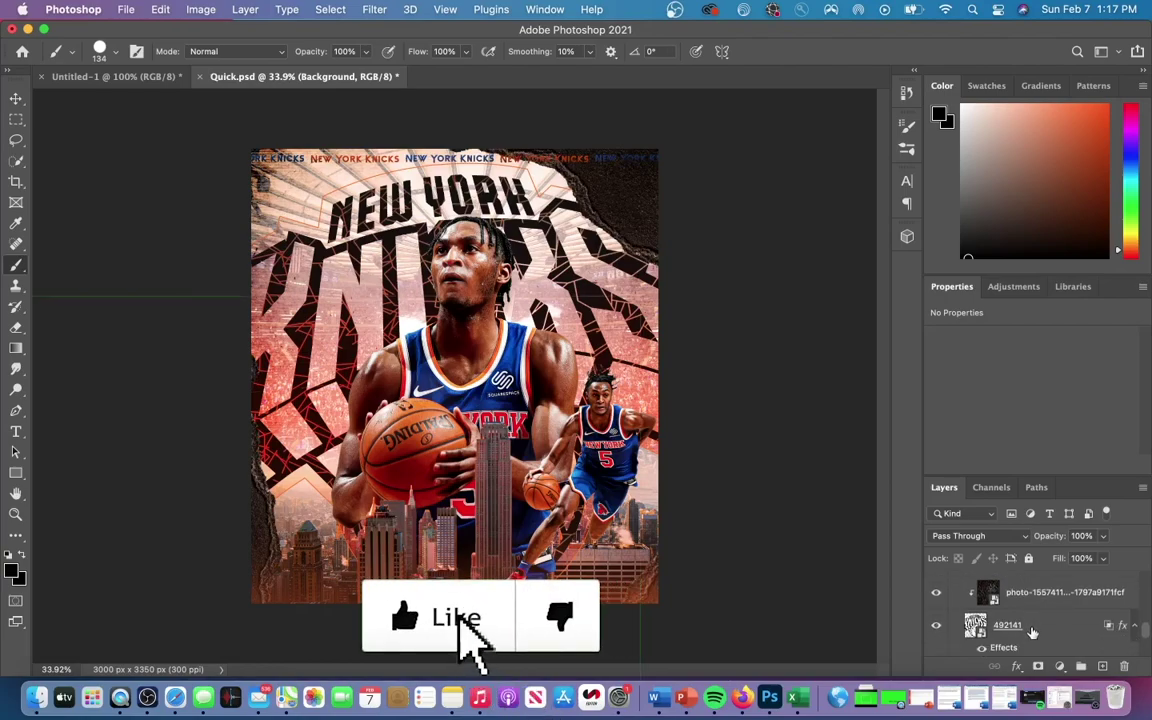
pyautogui.click(1028, 622)
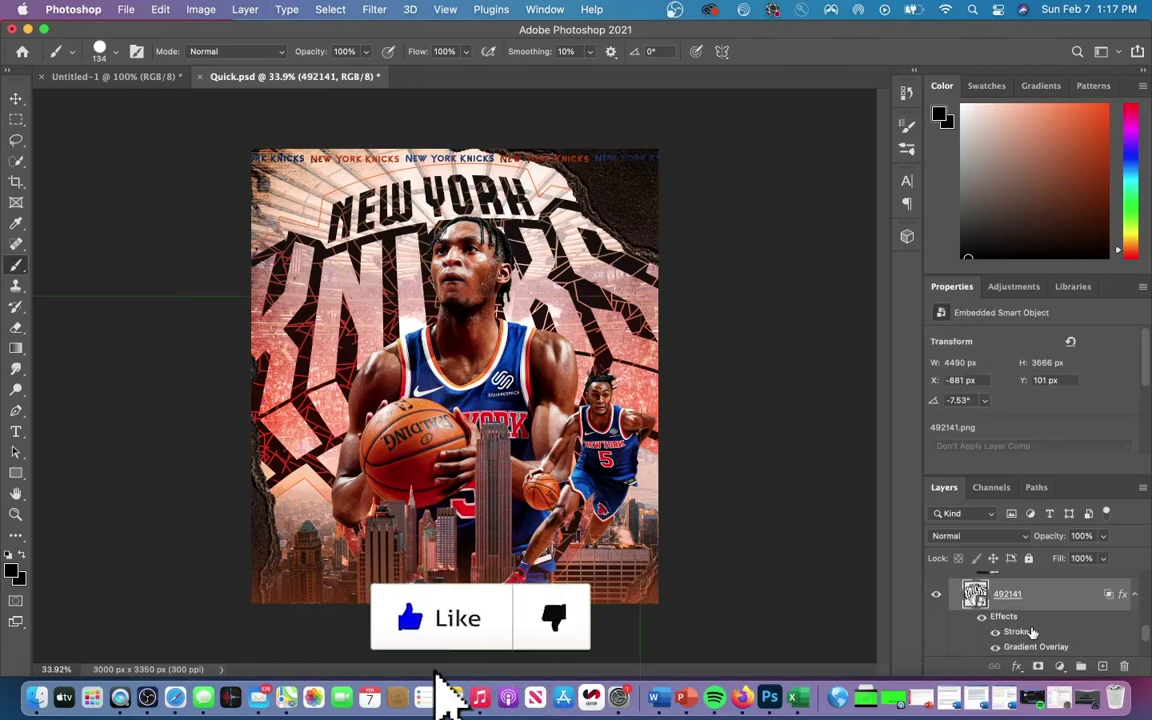
pyautogui.click(934, 597)
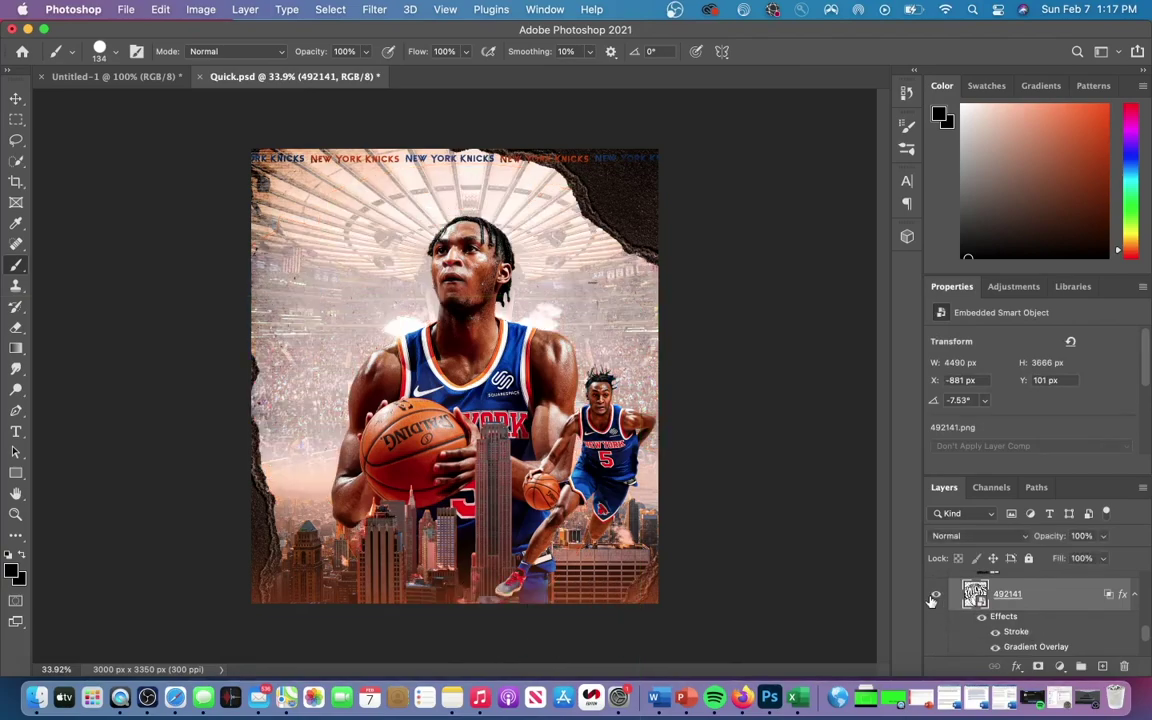
pyautogui.click(935, 596)
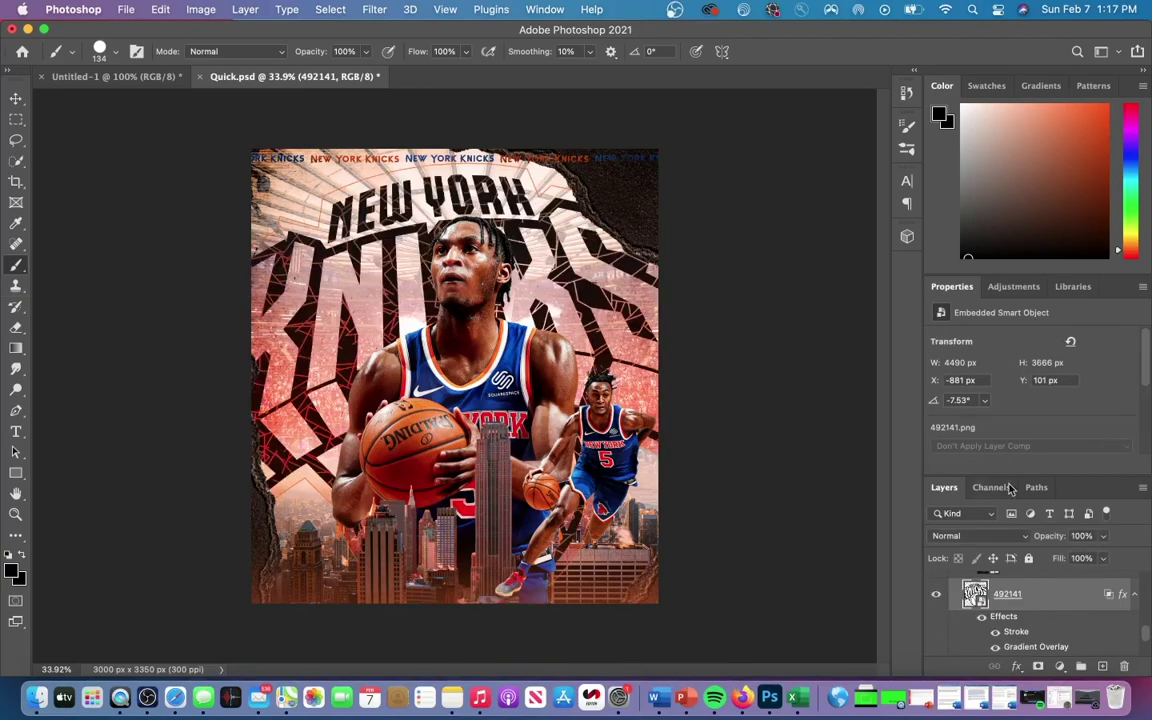
# - Check the effect of the dark photo texture clipped to the Knicks logo by toggling that layer's visibility
pyautogui.scroll(2, 1025, 609)
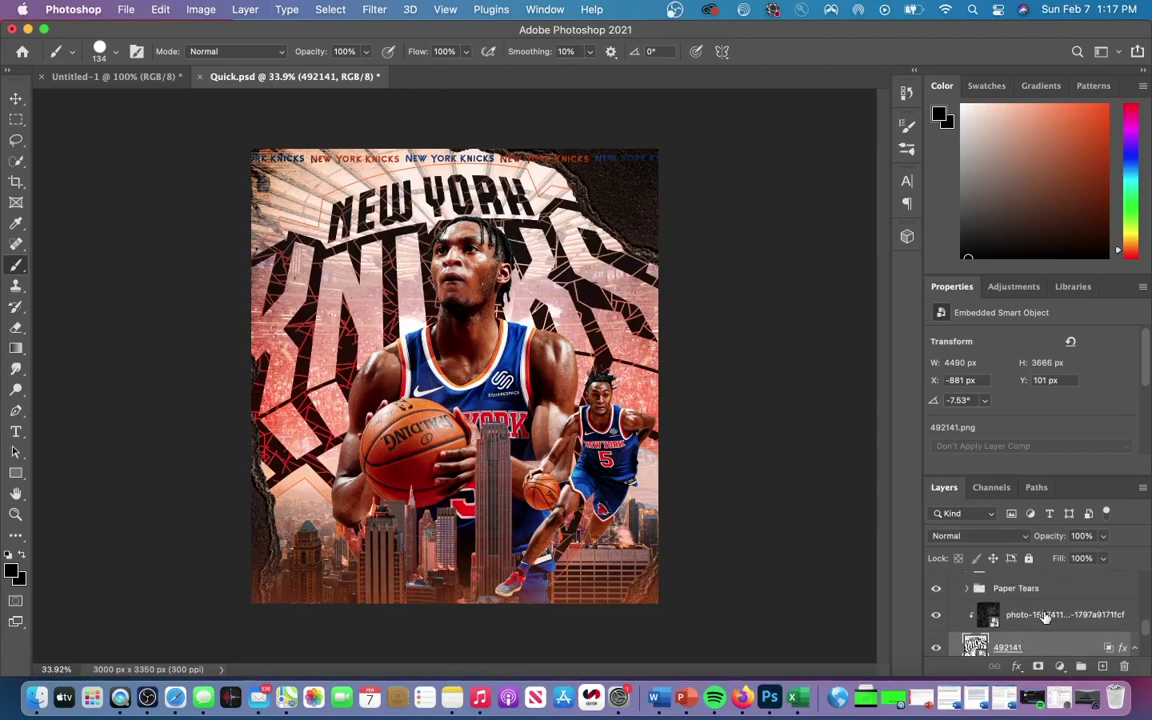
pyautogui.click(1045, 616)
pyautogui.click(935, 616)
pyautogui.click(935, 619)
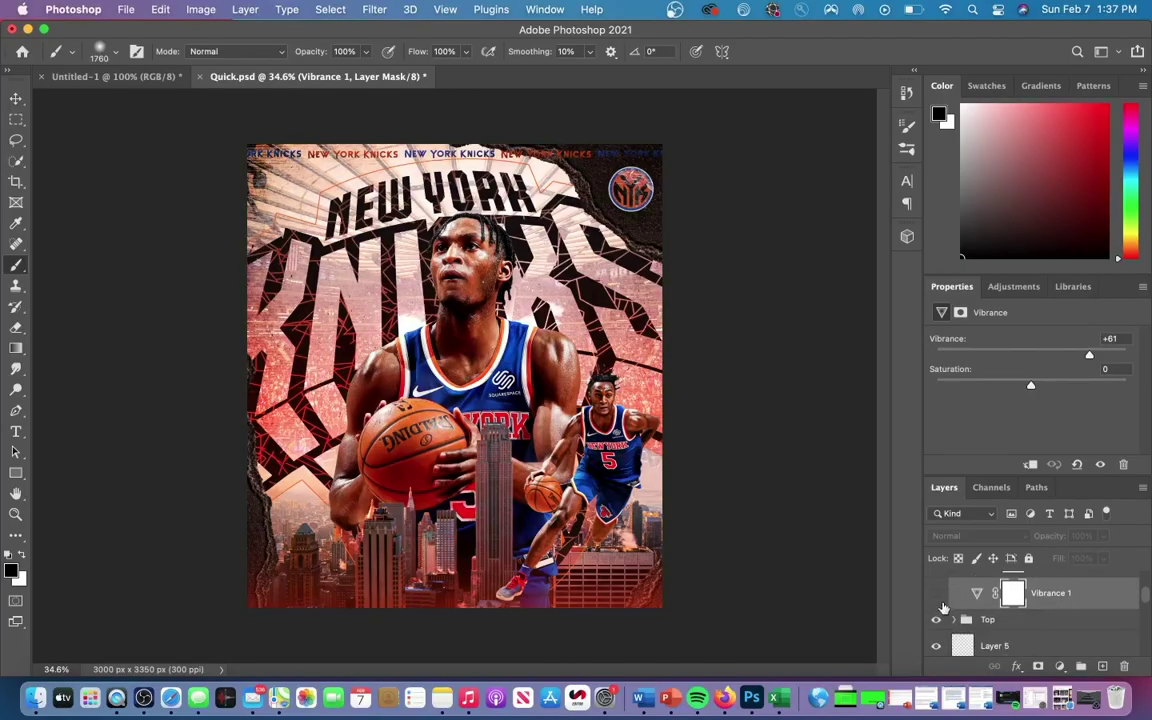
# - Turn on the Vibrance 1 and Color Lookup 1 adjustment layers and display the Color Lookup settings
pyautogui.click(937, 596)
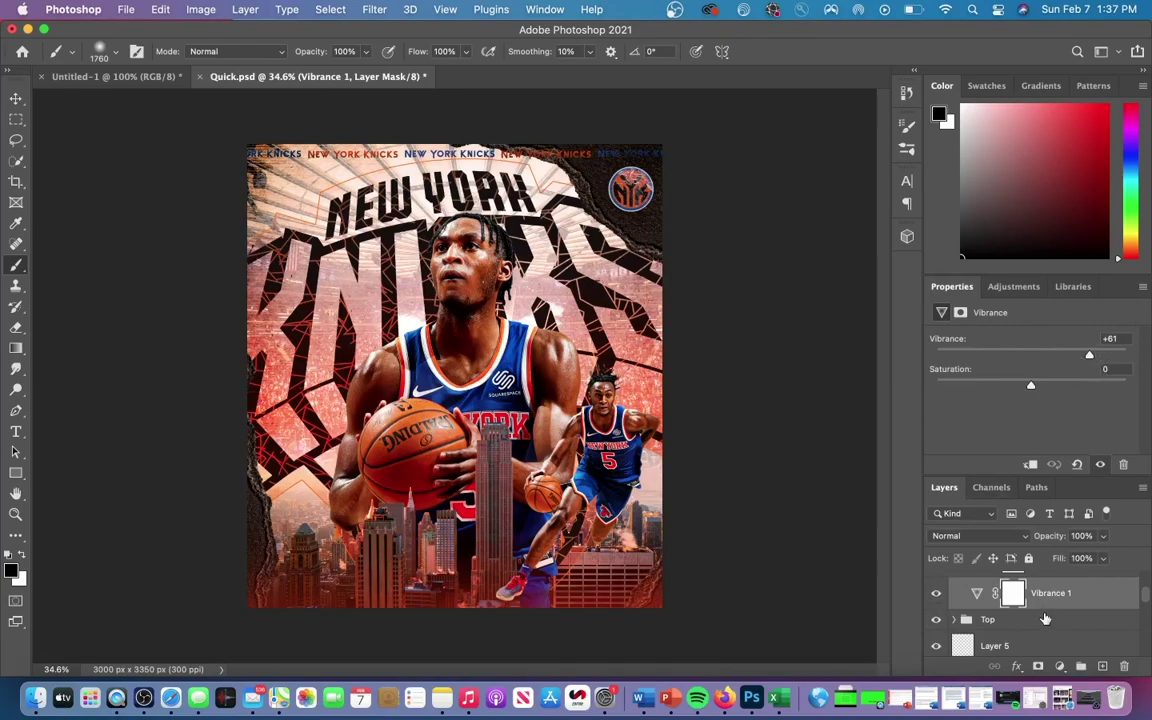
pyautogui.scroll(1, 1045, 619)
pyautogui.click(937, 588)
pyautogui.click(1085, 592)
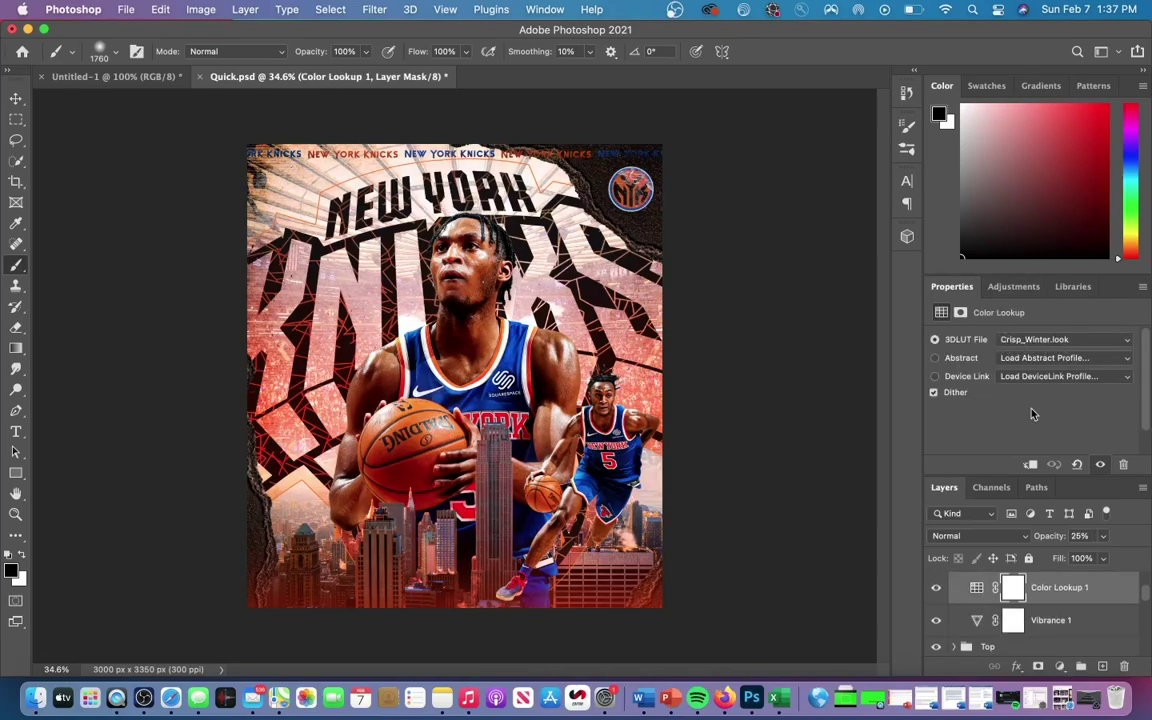
# - Turn on the Gradient Map 1 and Color Balance 1 adjustment layers, displaying the settings of each
pyautogui.scroll(1, 965, 590)
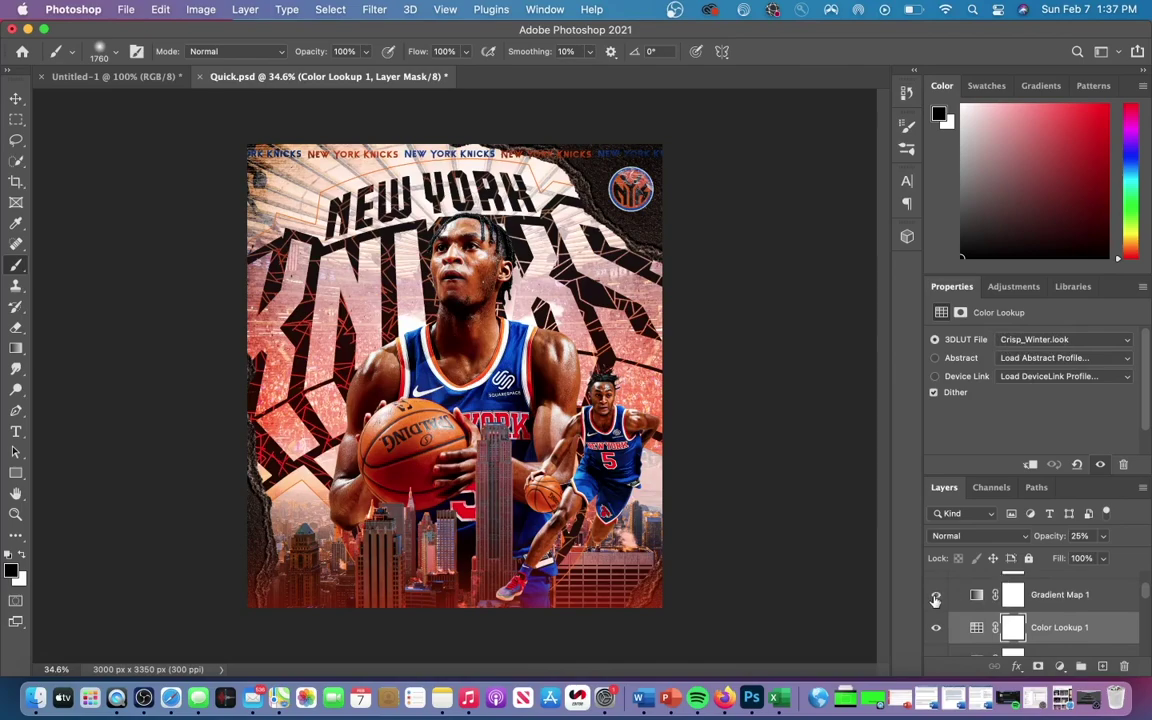
pyautogui.click(936, 596)
pyautogui.click(1066, 600)
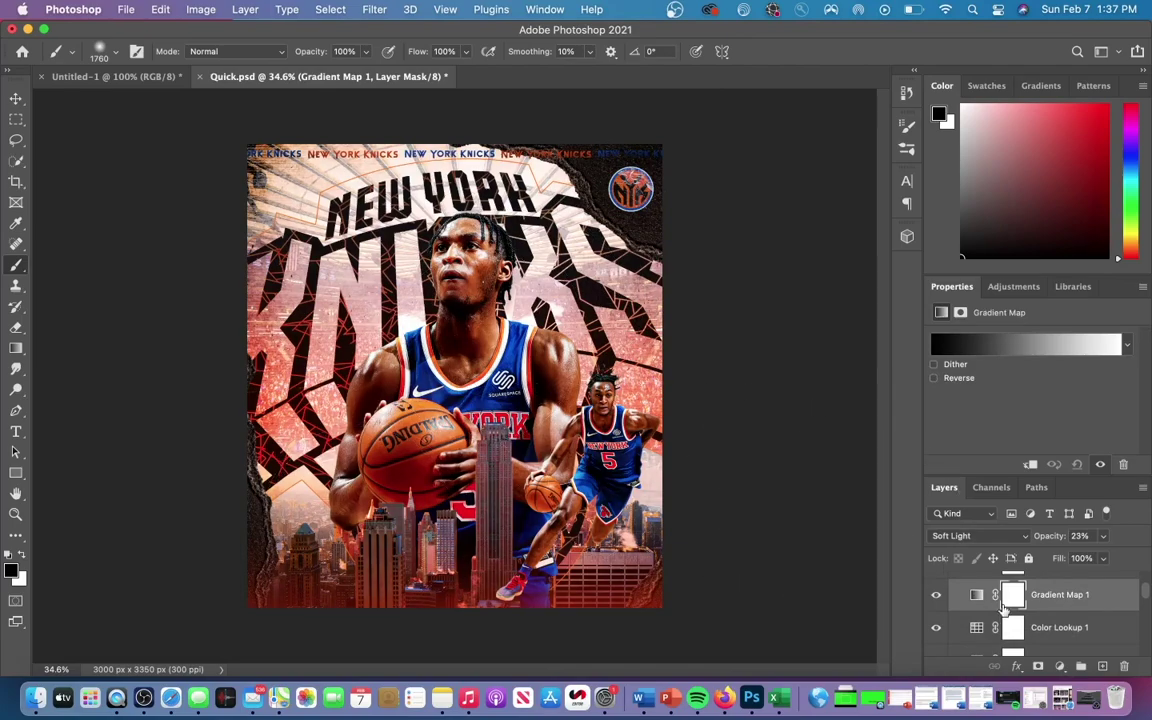
pyautogui.scroll(2, 983, 614)
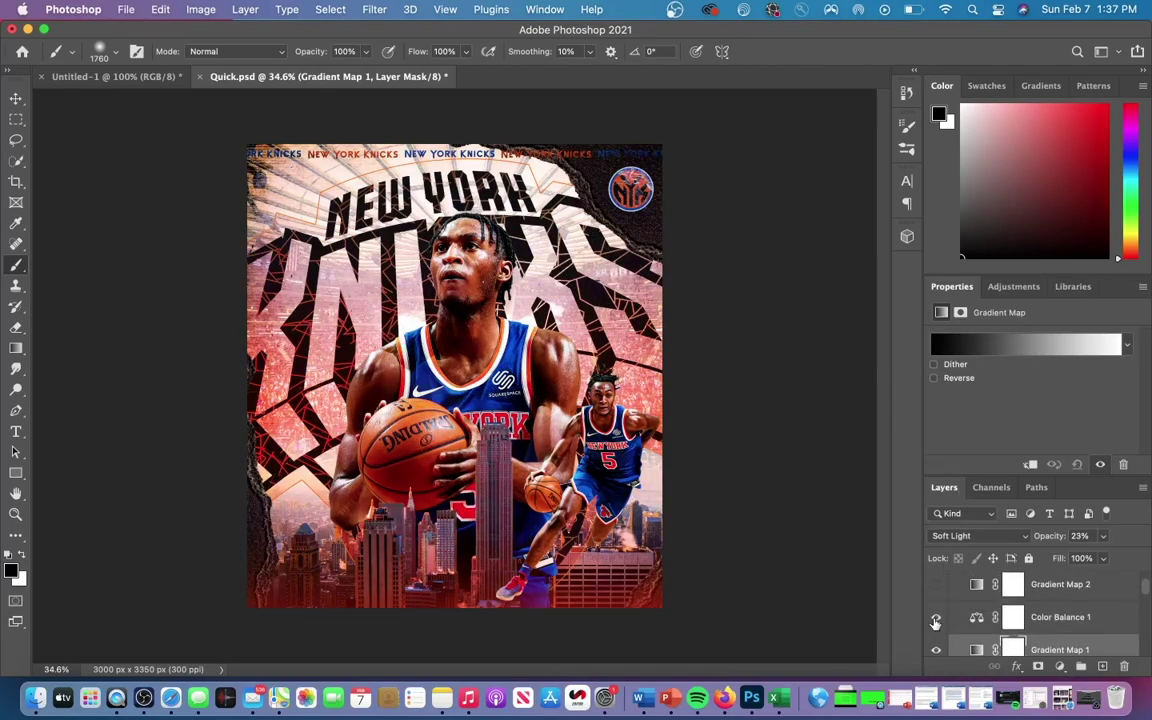
pyautogui.click(1050, 617)
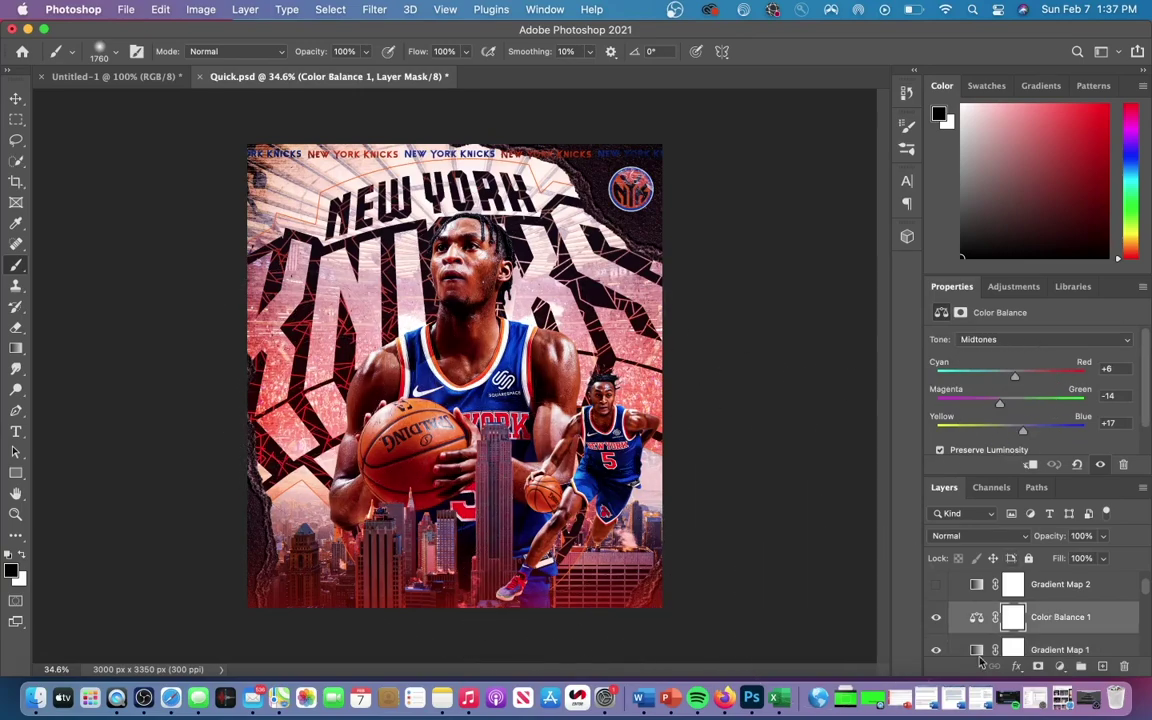
# - Turn on the Gradient Map 2 and Curves 4 adjustment layers and display the Gradient Map 2 settings
pyautogui.scroll(2, 945, 630)
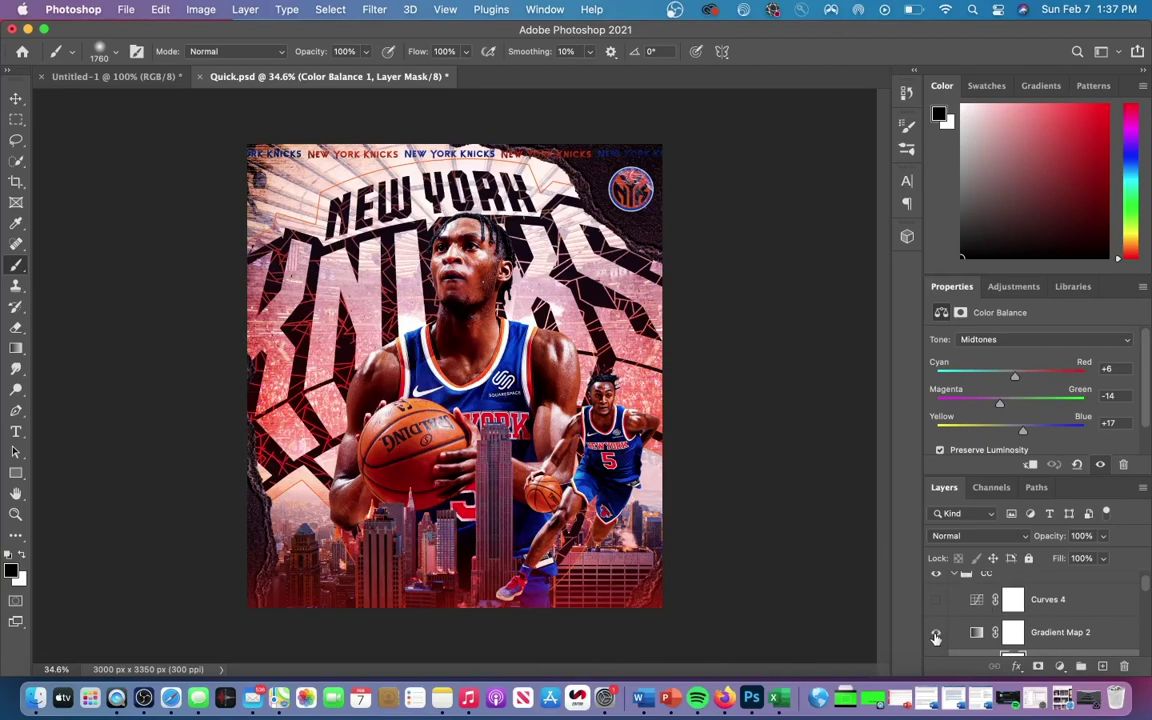
pyautogui.click(936, 637)
pyautogui.click(1040, 632)
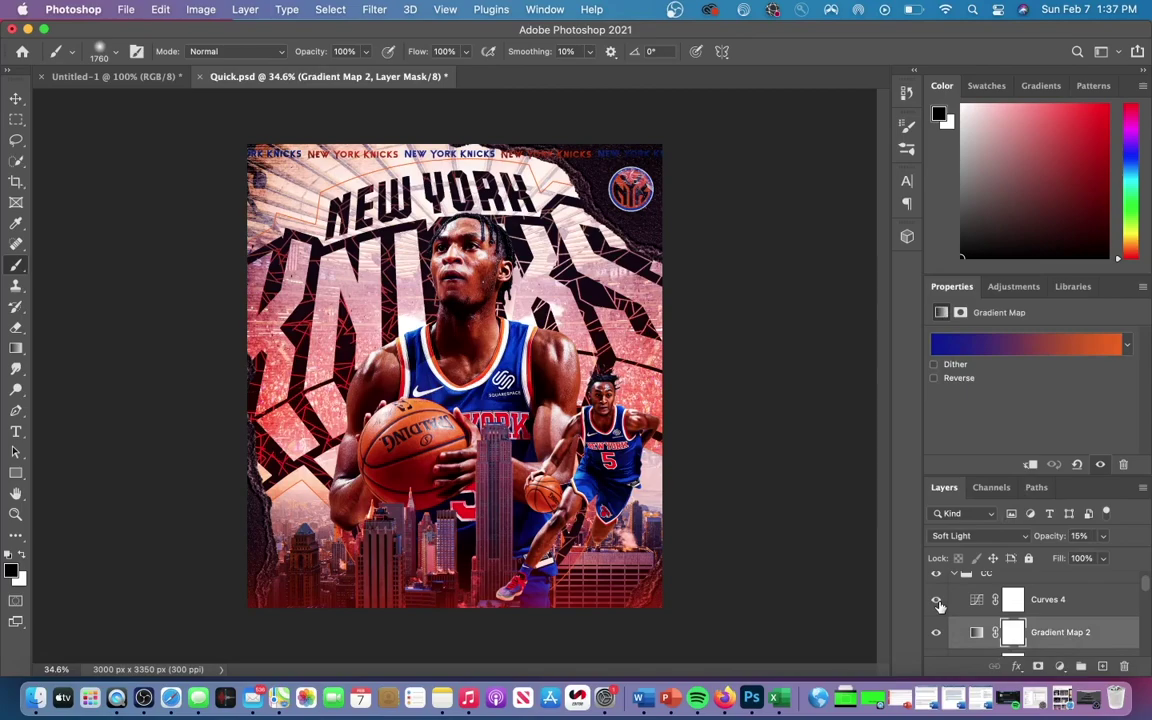
# - Collapse the CC group of color adjustments and make the whole group visible on the poster
pyautogui.scroll(1, 1075, 602)
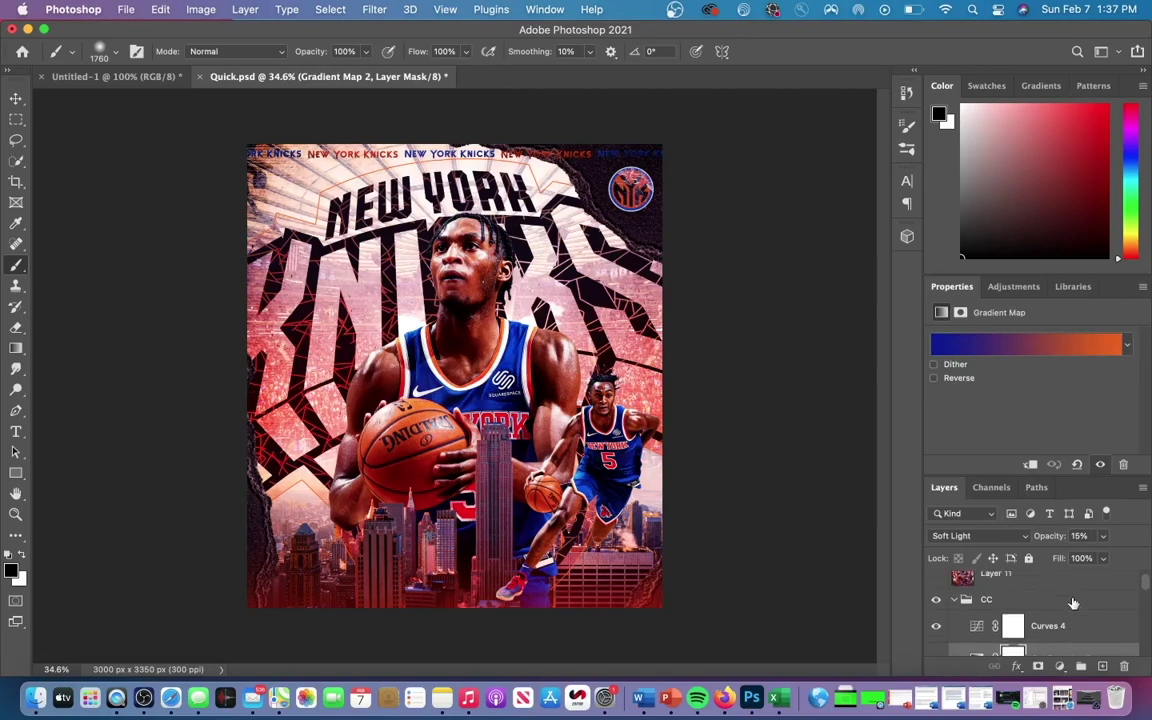
pyautogui.click(954, 600)
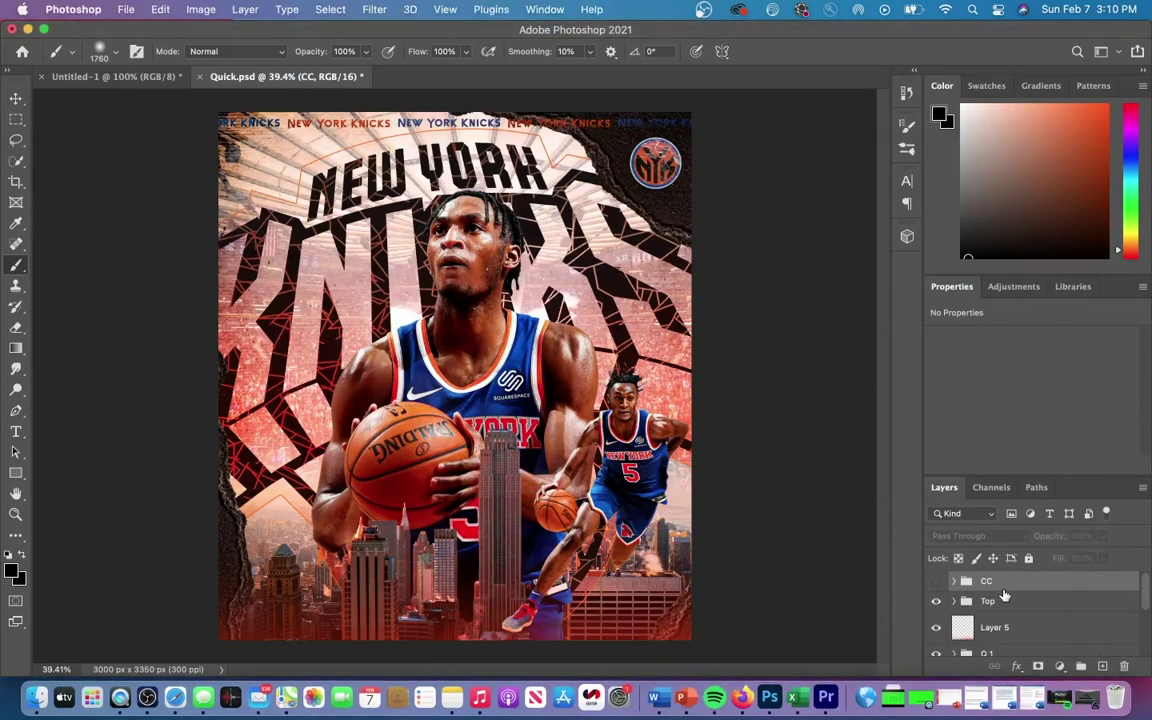
pyautogui.click(936, 582)
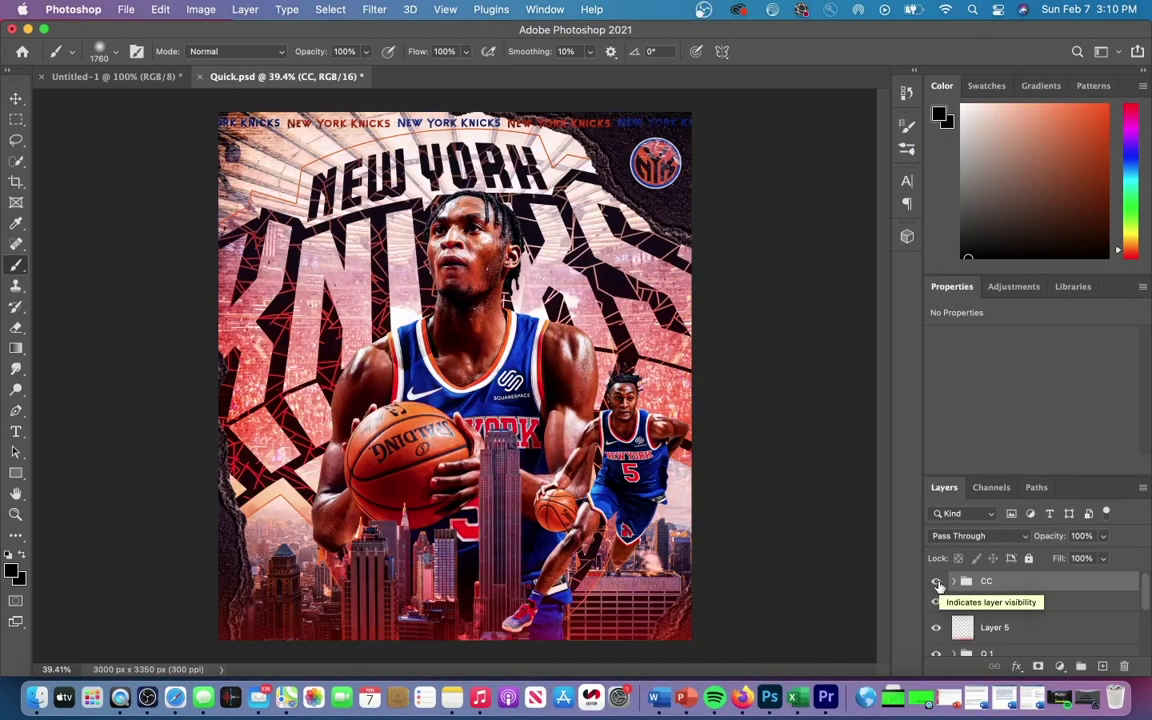